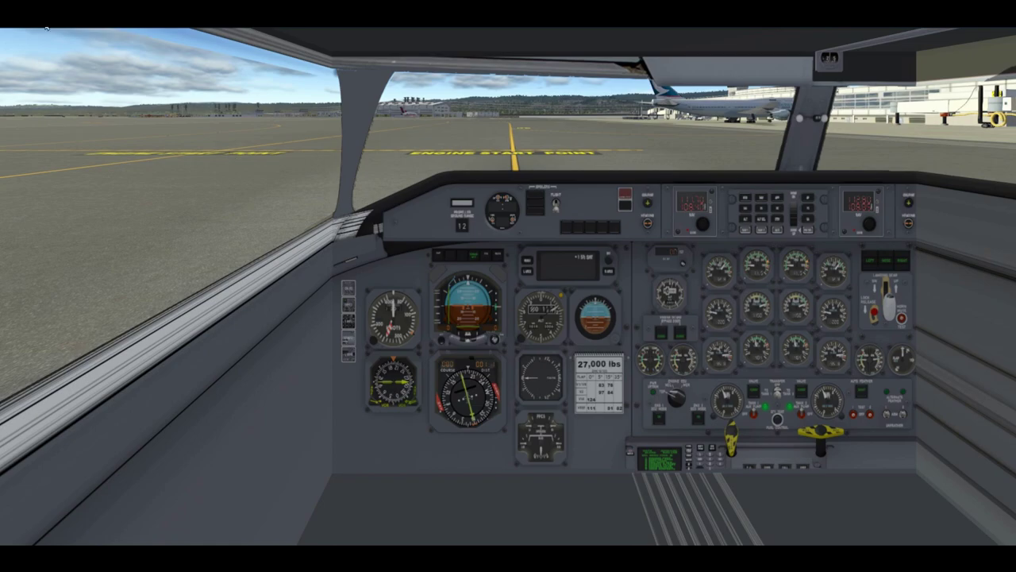
Set X-Plane's time of day to 19:52 local so the Dash 8 cockpit is at night
click(46, 28)
click(57, 33)
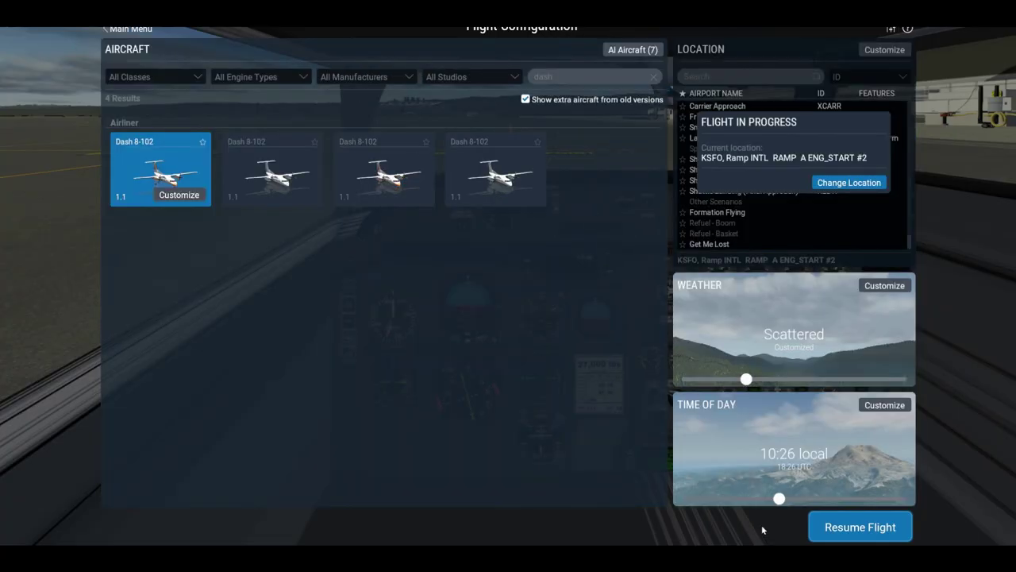
drag(779, 499, 869, 494)
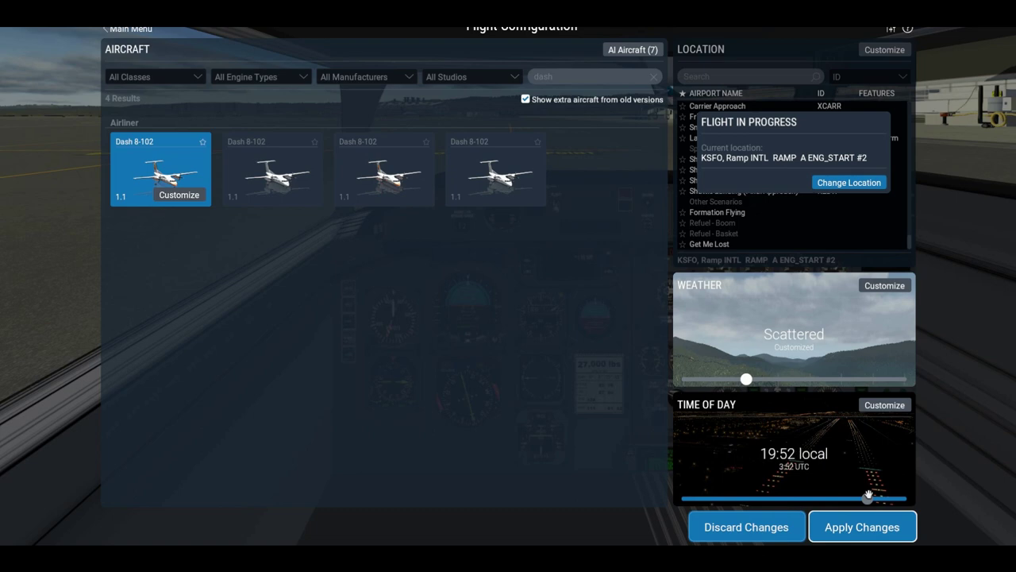
click(864, 528)
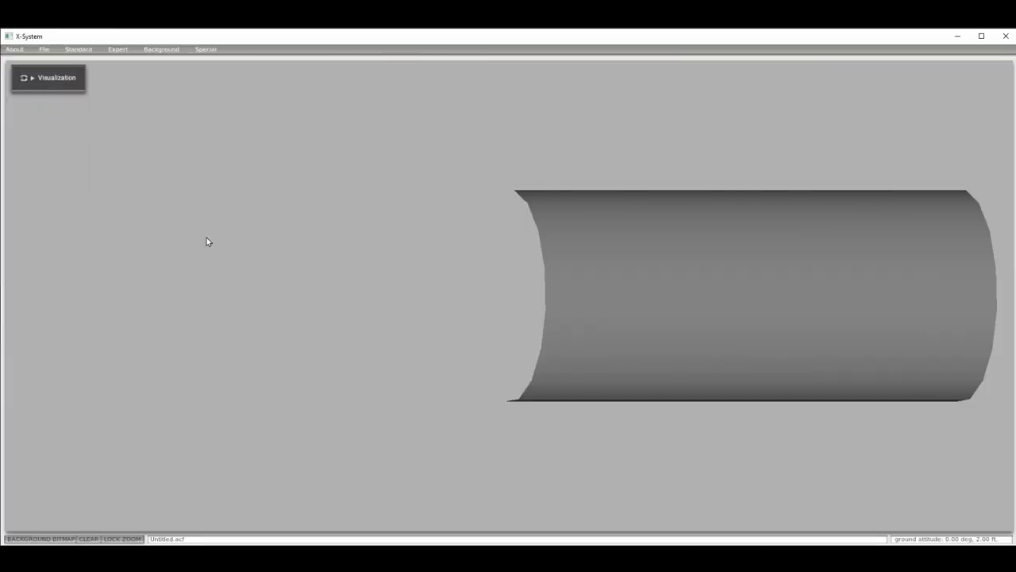
Open Dash8.acf from the Dash 8-102 folder without saving the untitled aircraft
click(42, 50)
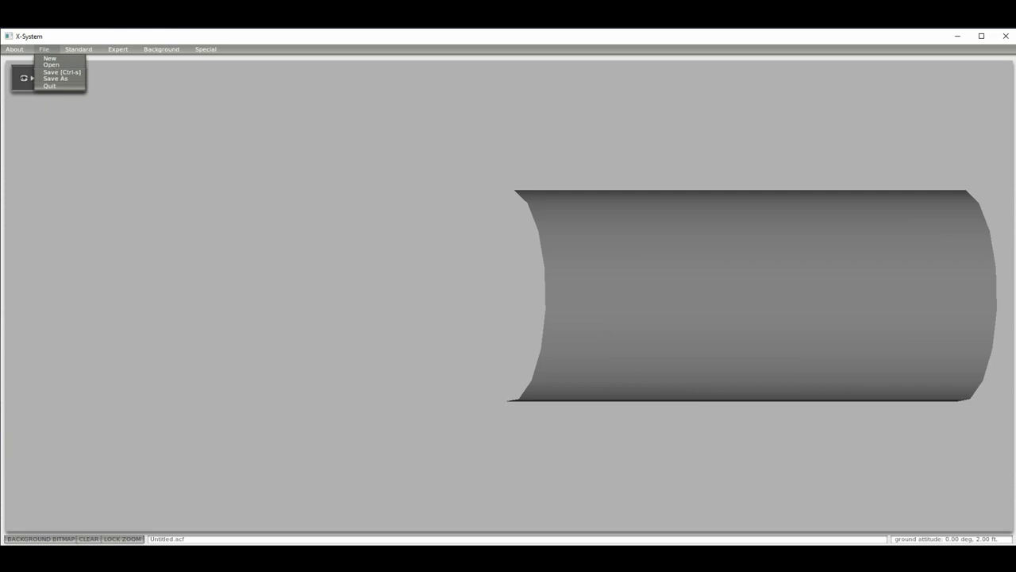
click(51, 64)
click(212, 327)
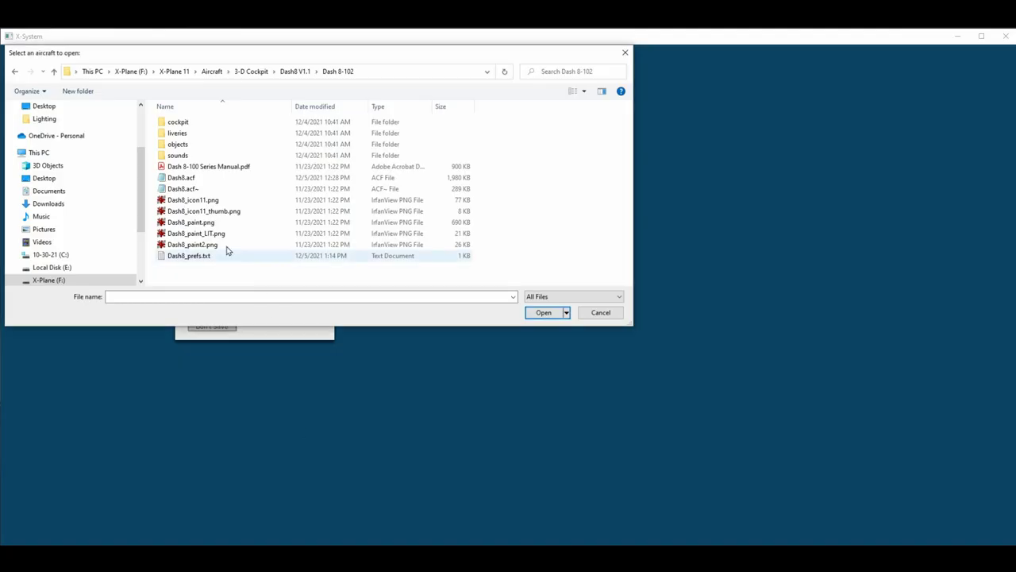
click(169, 180)
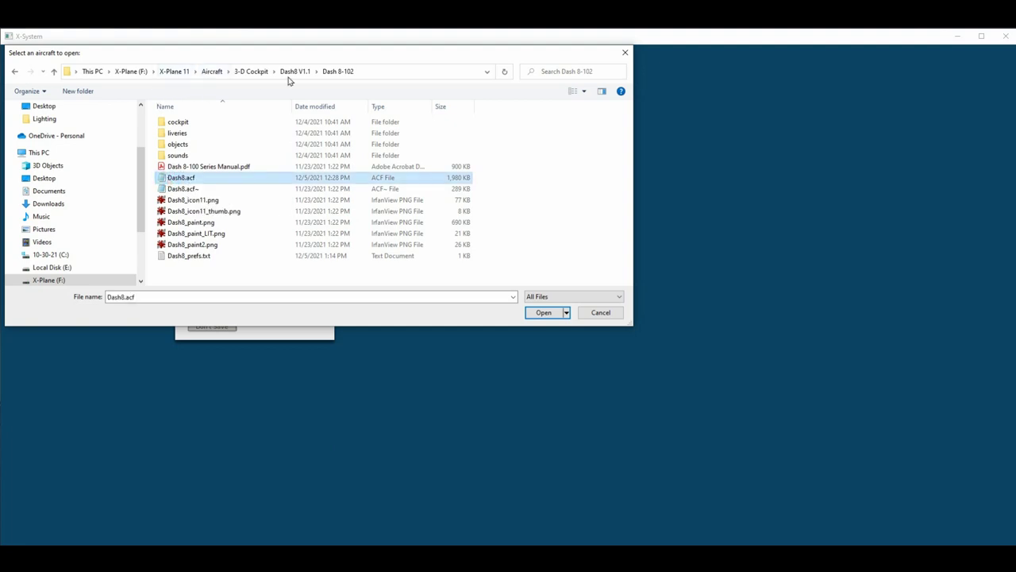
click(543, 312)
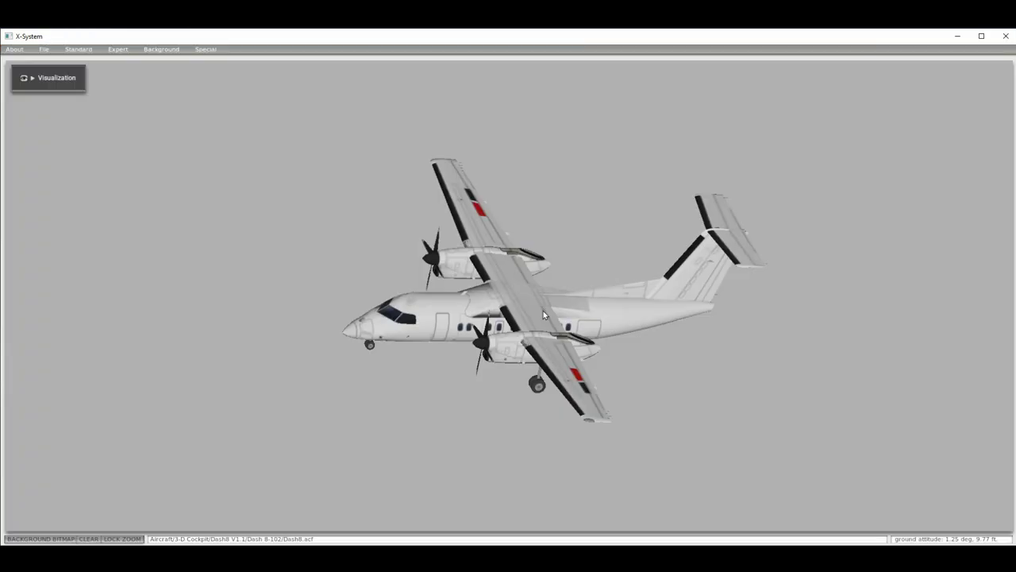
Review the Dash 8's General and Cockpit viewpoint settings, ending on the Interior Lights tab
click(89, 49)
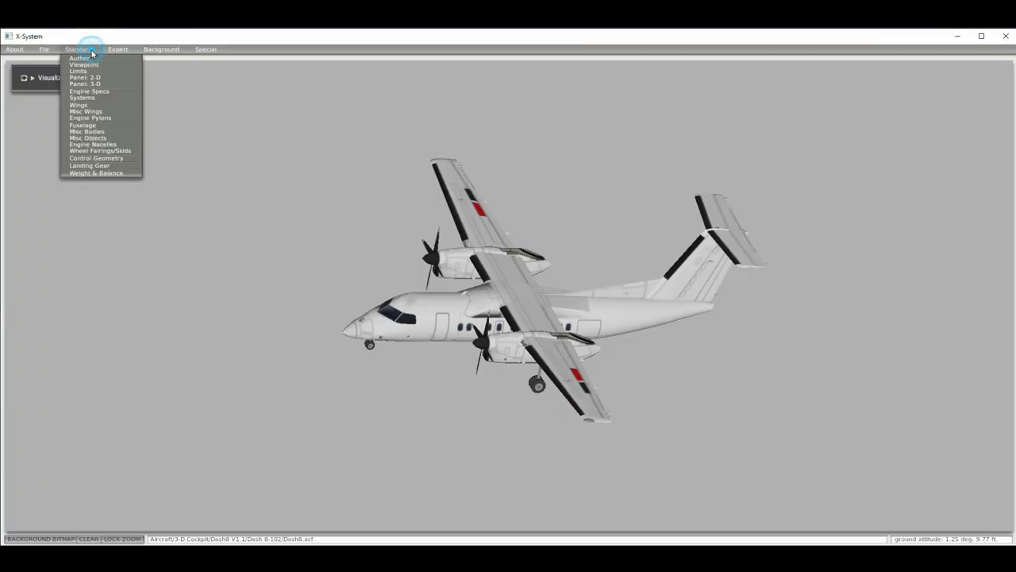
click(94, 65)
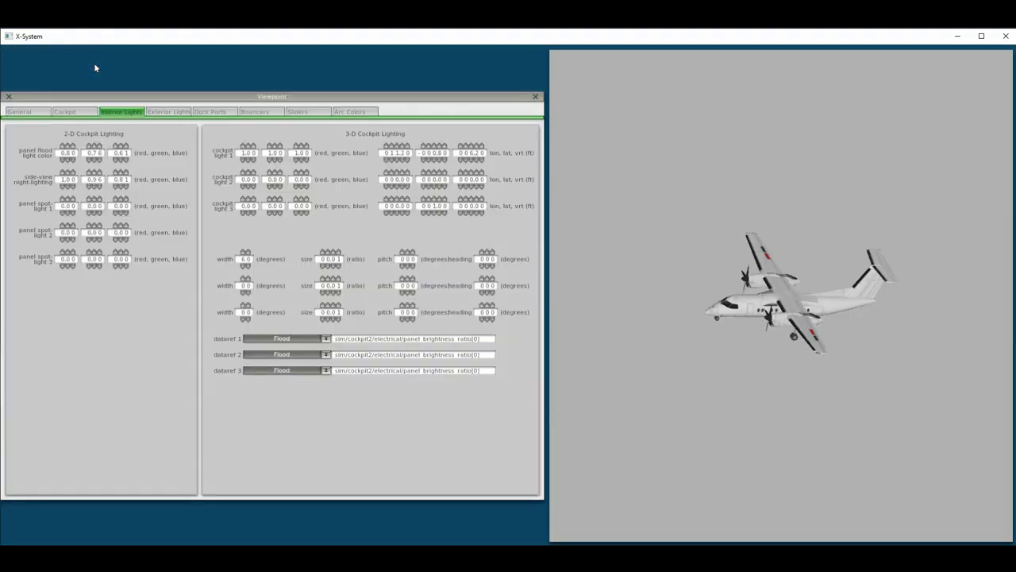
click(30, 111)
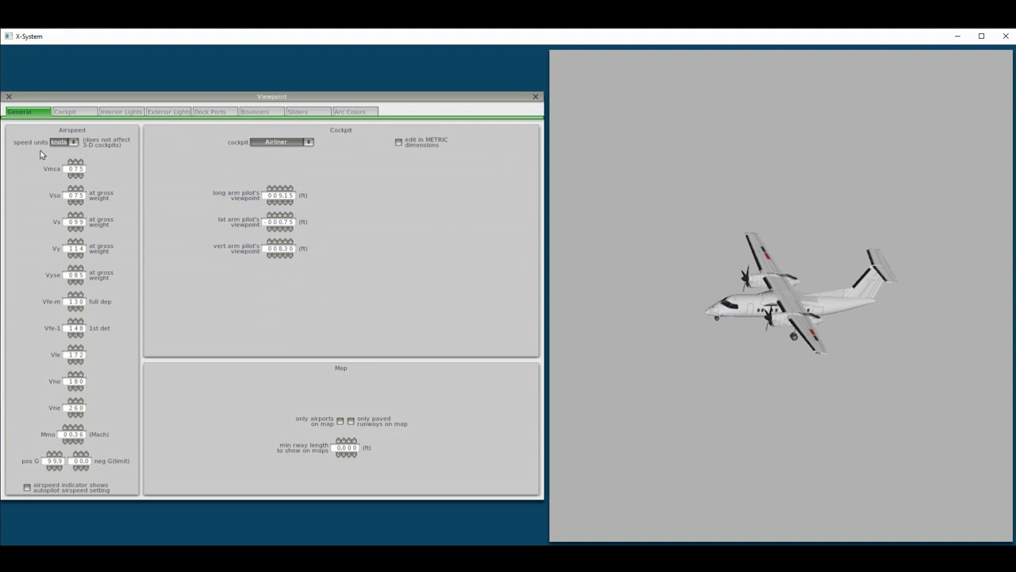
click(74, 112)
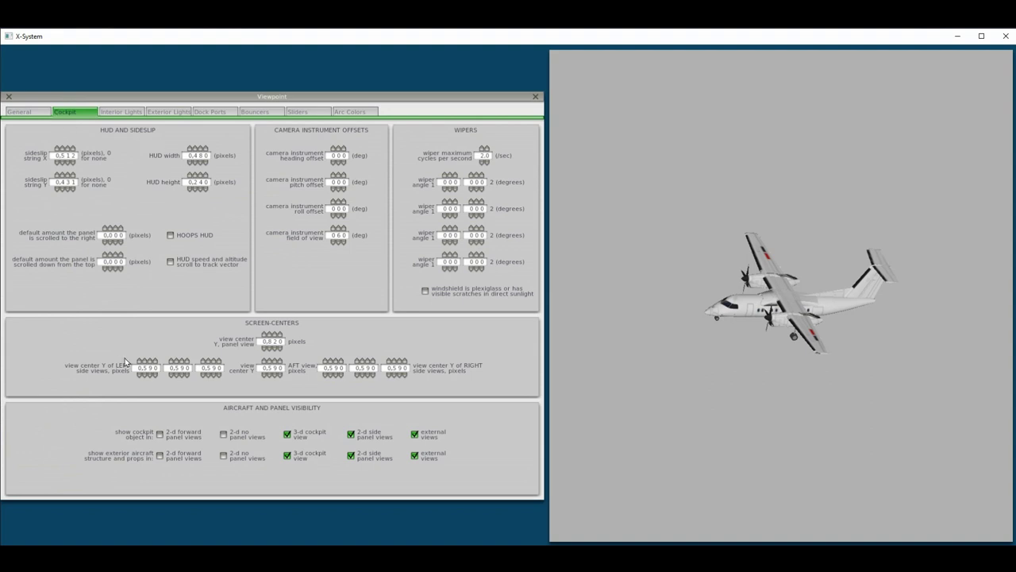
click(127, 113)
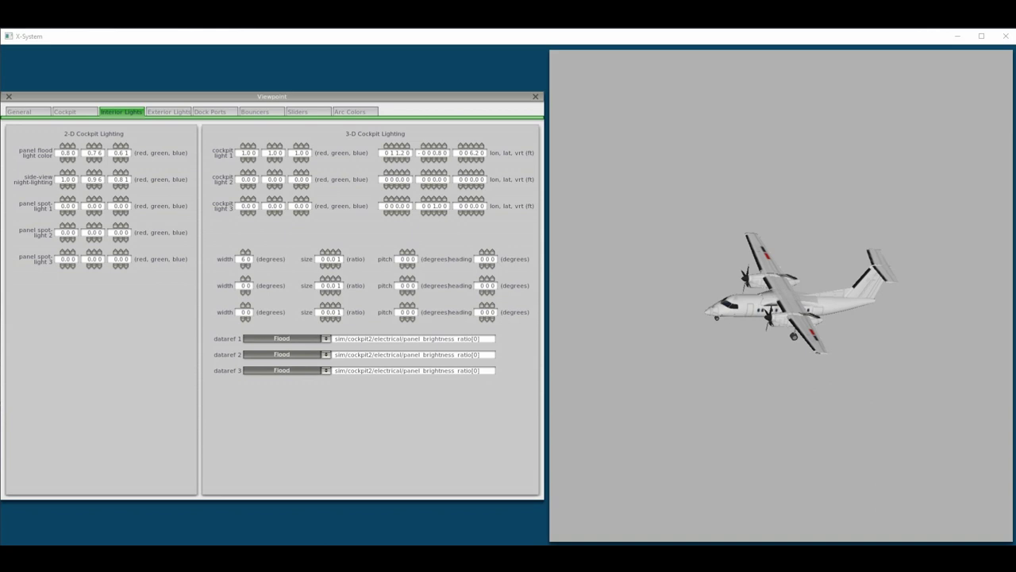
Switch to the browser's Plane Maker manual for the 3-D Cockpit Lighting section
key(alt+Tab)
Show the Dash 8 in wireframe and step cockpit light 1's fore-aft position toward the nose
drag(667, 327, 670, 321)
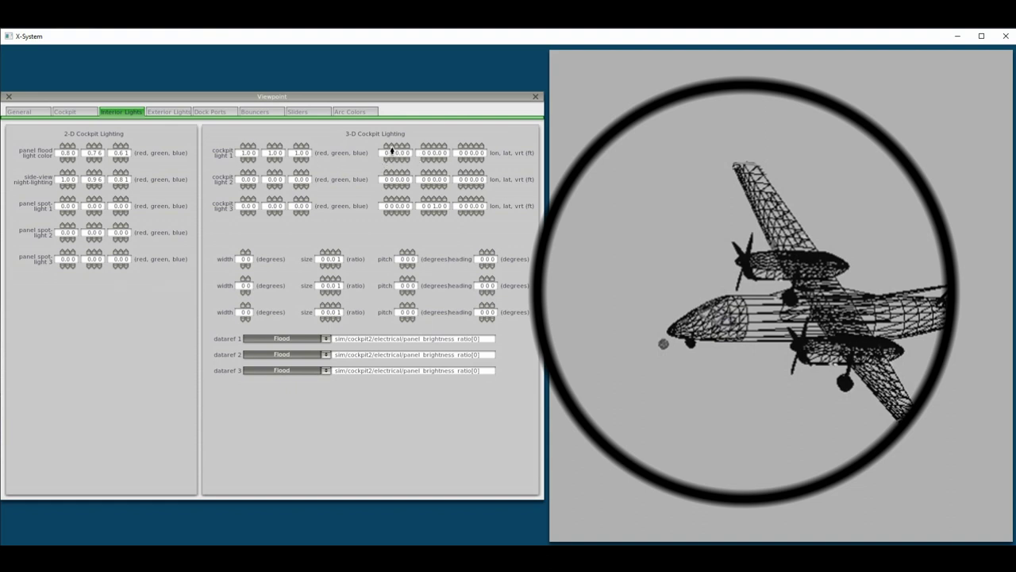
click(392, 151)
click(391, 149)
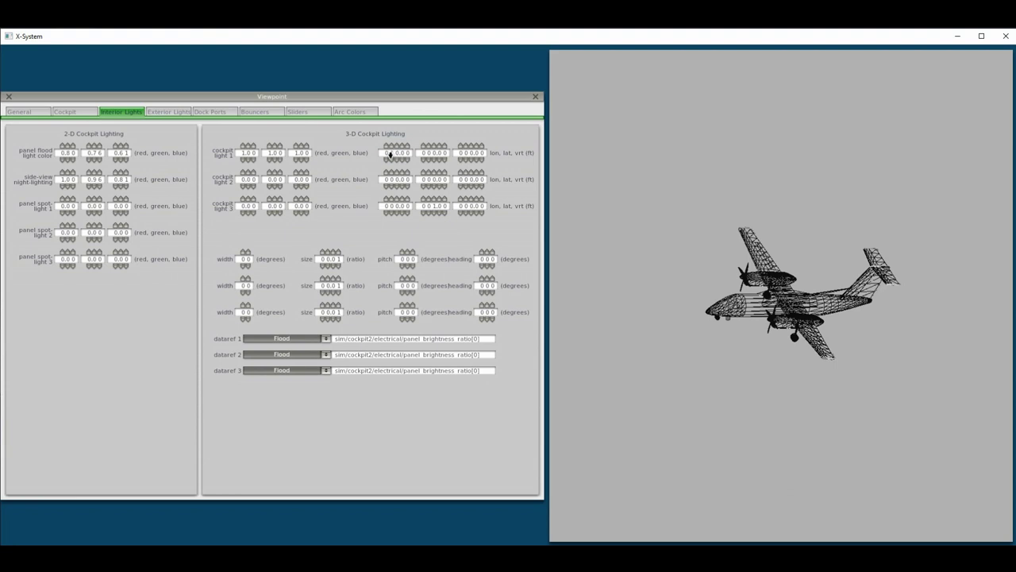
click(391, 160)
click(392, 160)
click(392, 160)
click(392, 160)
click(393, 161)
click(389, 147)
click(392, 160)
Rotate the wireframe Dash 8 preview through several angles, finishing on a level side view
key(a)
key(a)
key(a)
key(a)
key(a)
key(a)
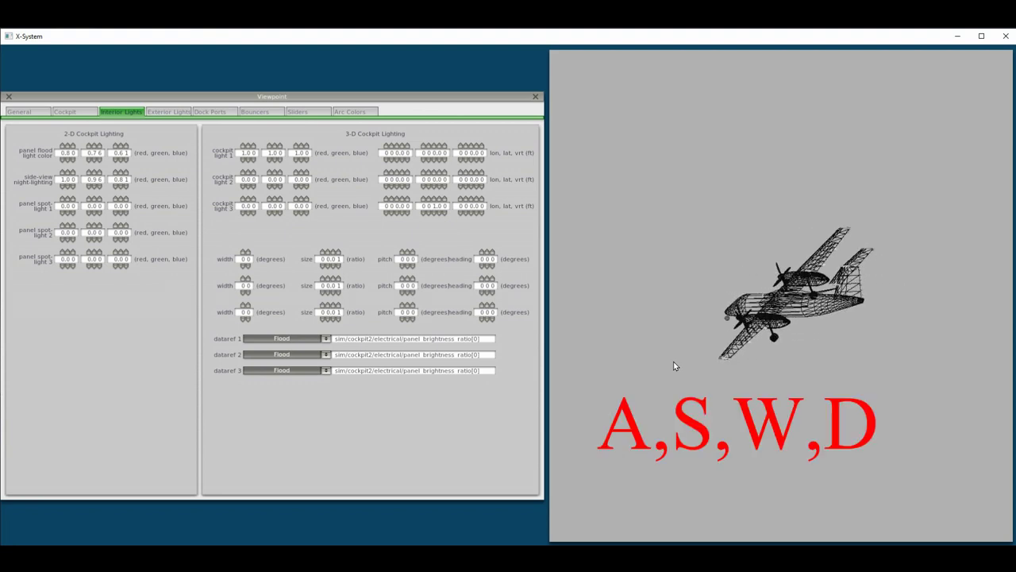
key(a)
key(a)
key(w)
key(w)
key(w)
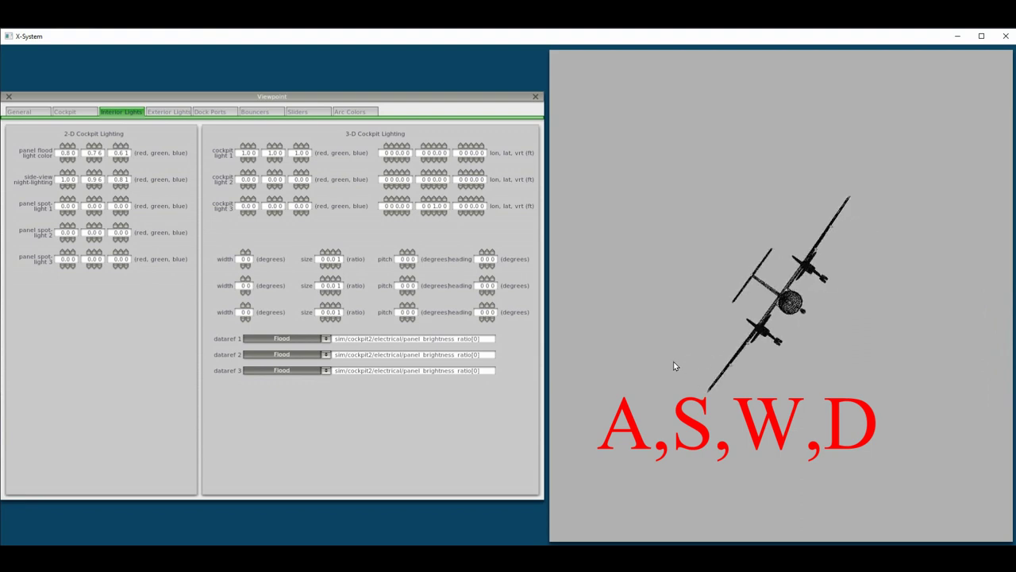
key(d)
key(d)
key(a)
key(a)
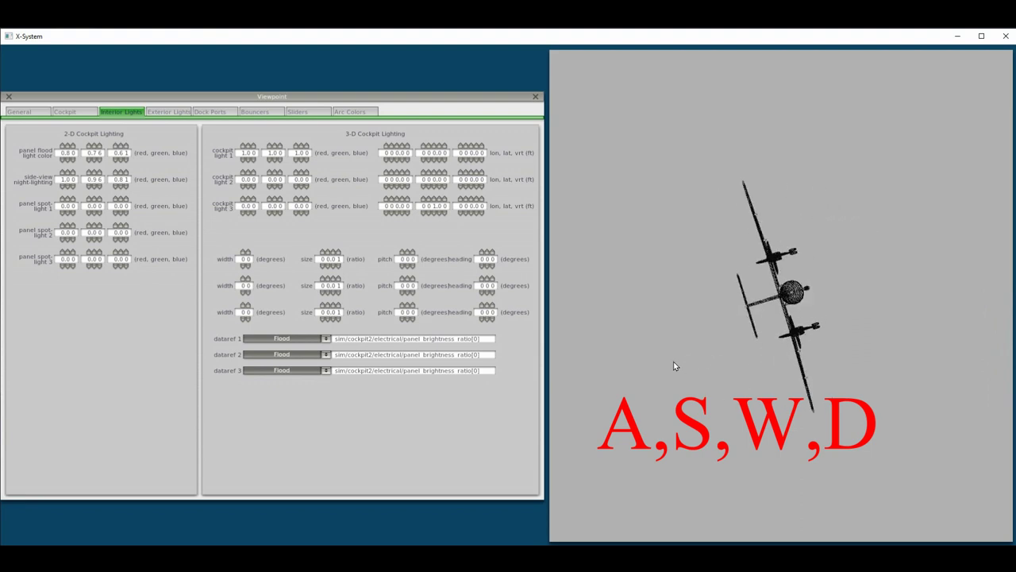
key(a)
key(a)
key(a)
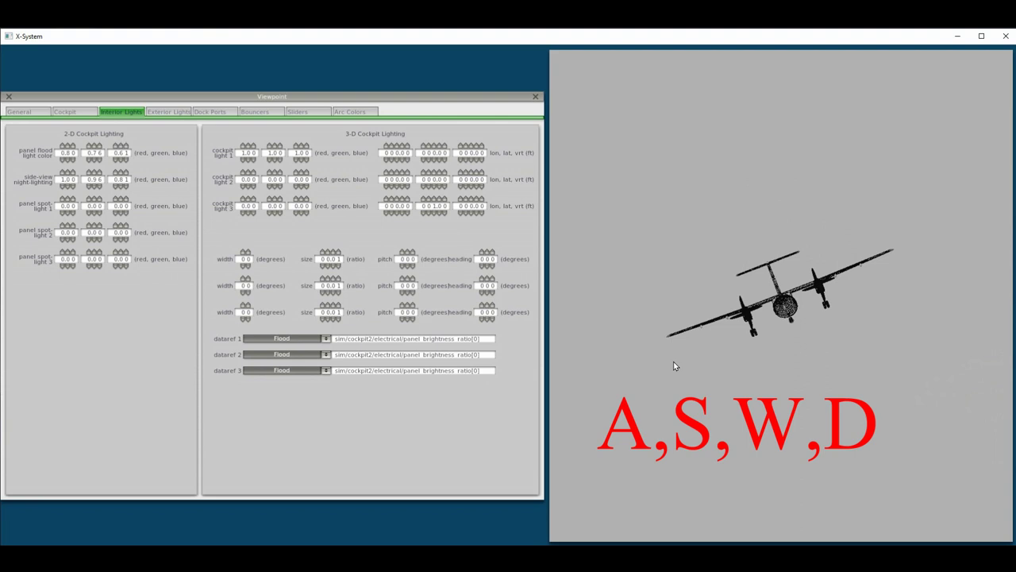
key(d)
key(d)
key(d)
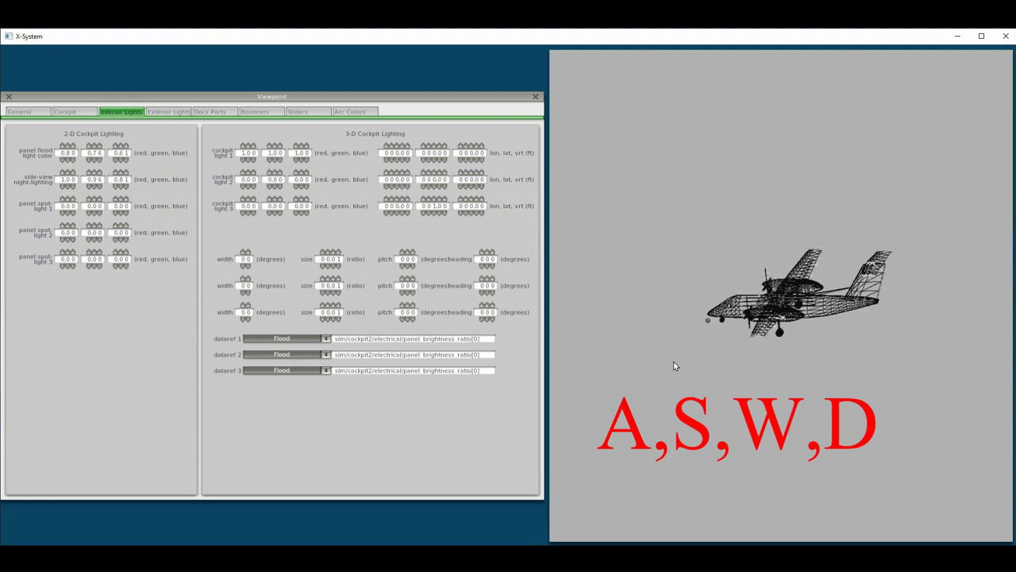
key(d)
key(d)
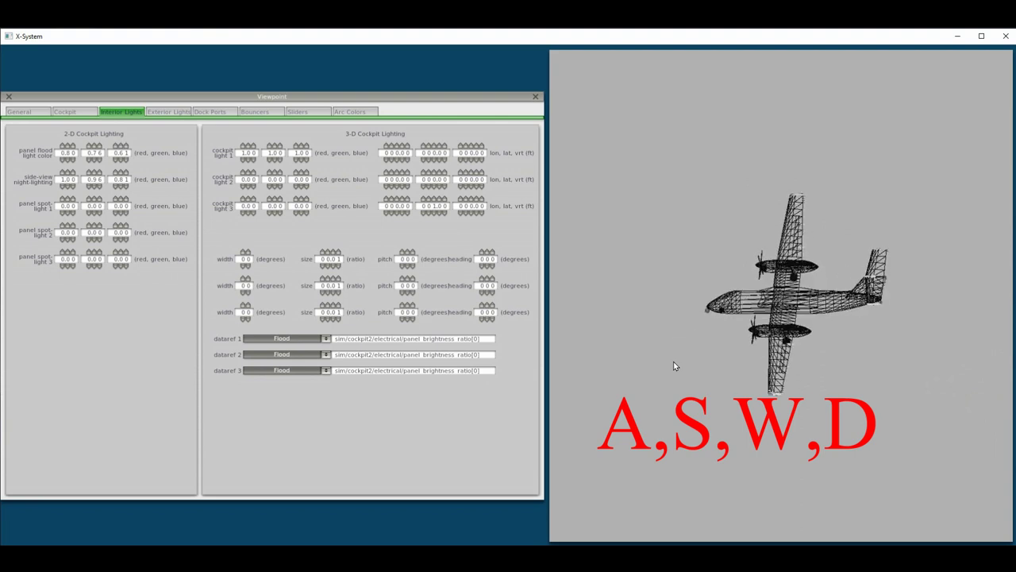
key(a)
key(a)
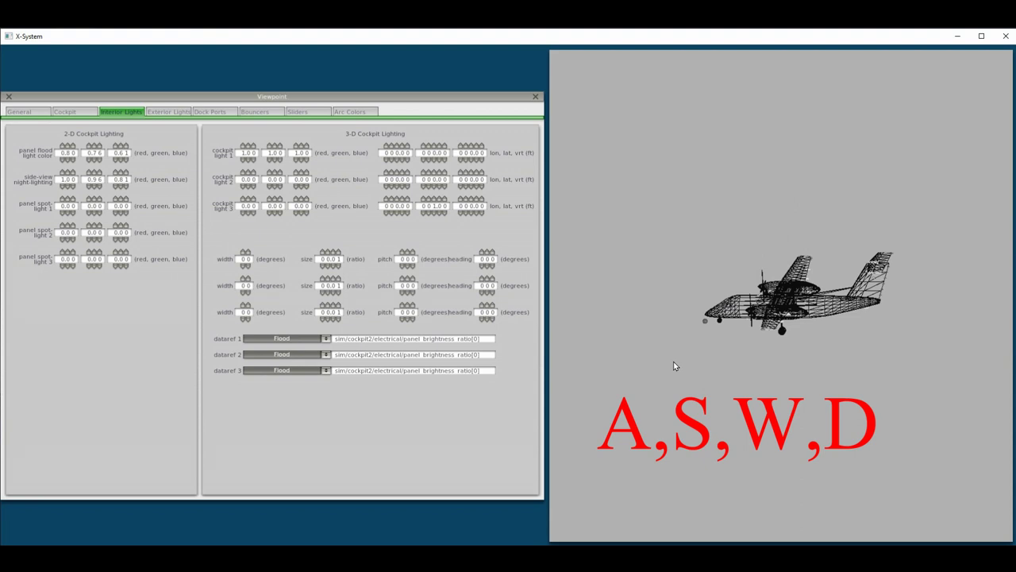
key(a)
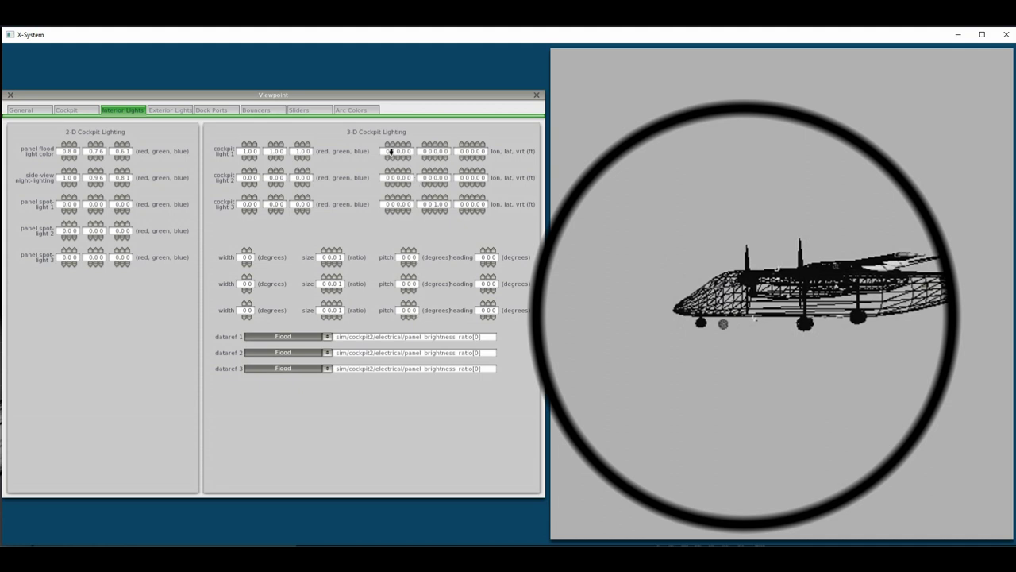
Raise cockpit light 1 to 6.00 ft vertical at 10.00 ft longitudinal, checking from top and side
click(398, 144)
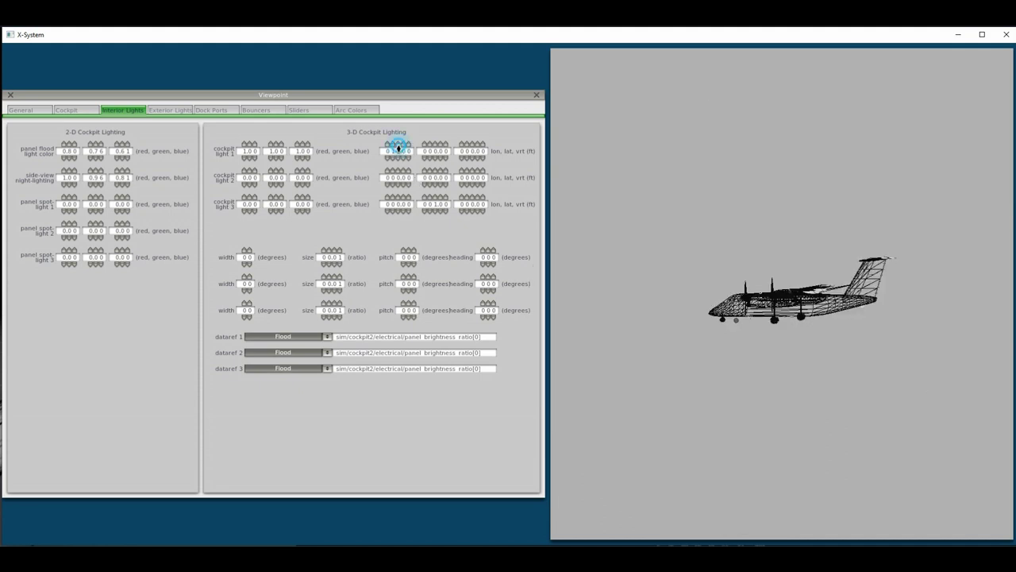
click(399, 166)
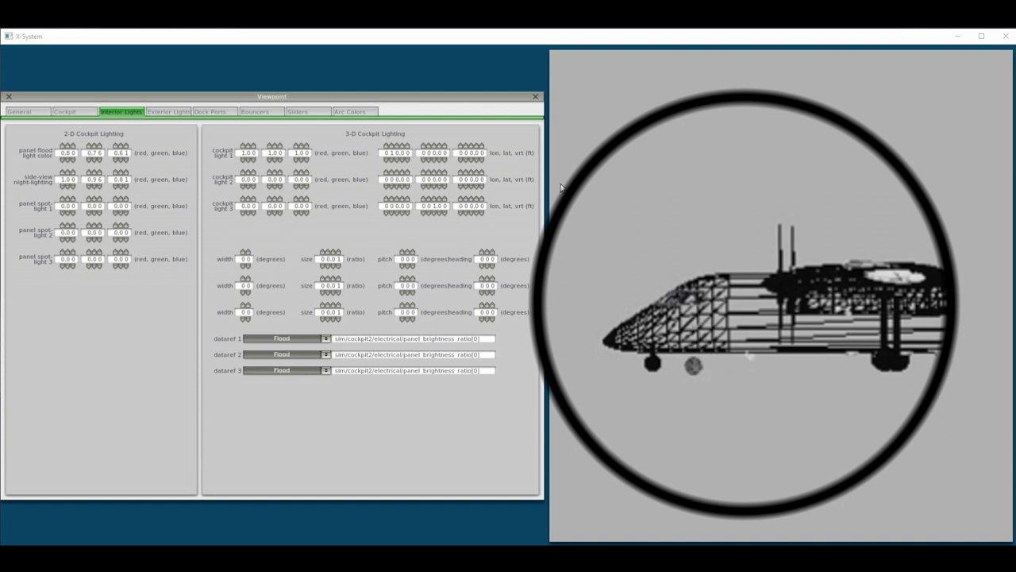
click(471, 146)
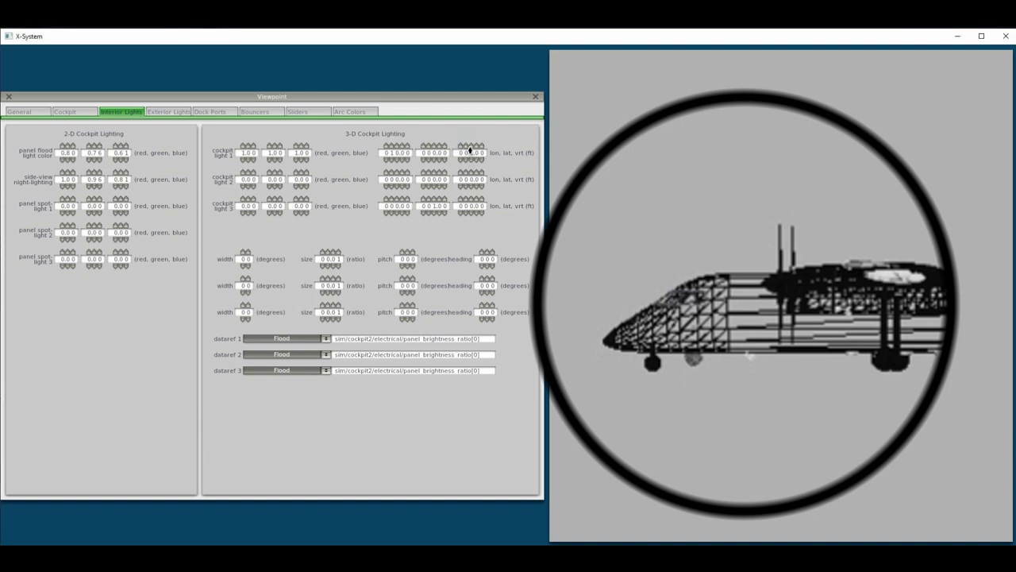
click(470, 147)
click(469, 147)
click(469, 147)
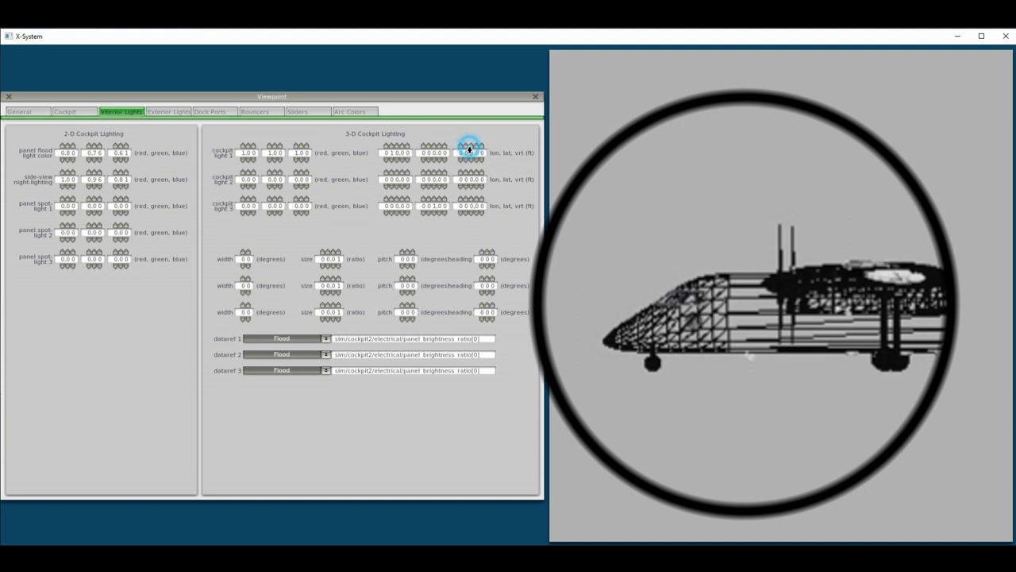
click(470, 147)
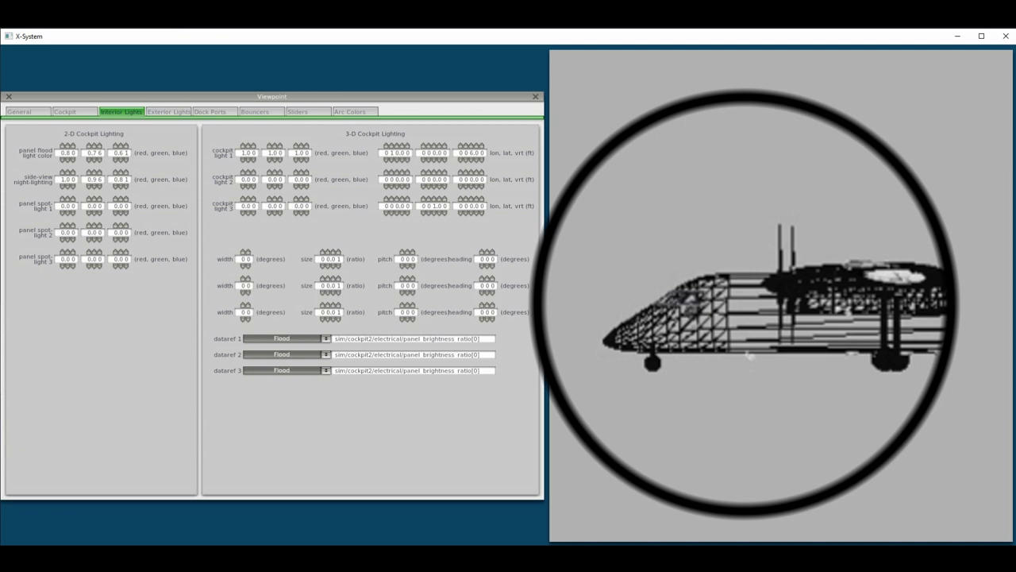
drag(749, 357, 748, 460)
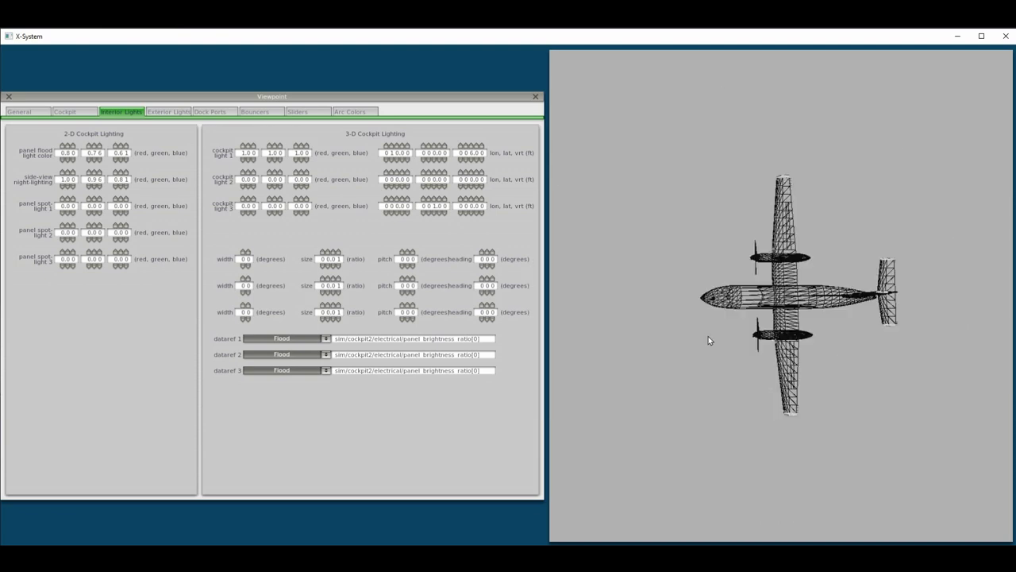
key(Down)
key(Down)
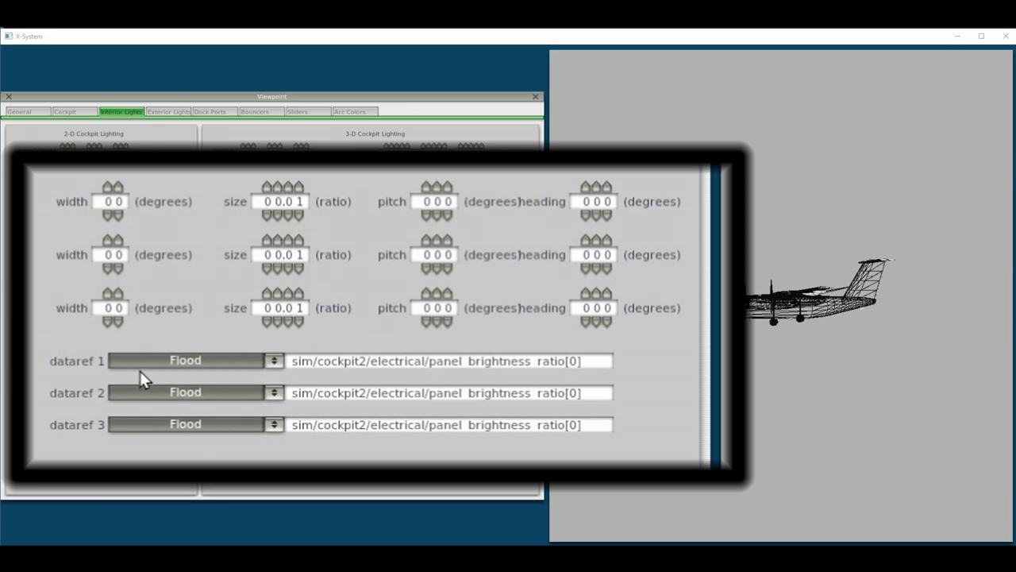
Confirm cockpit light 1's brightness dataref remains Flood
click(272, 354)
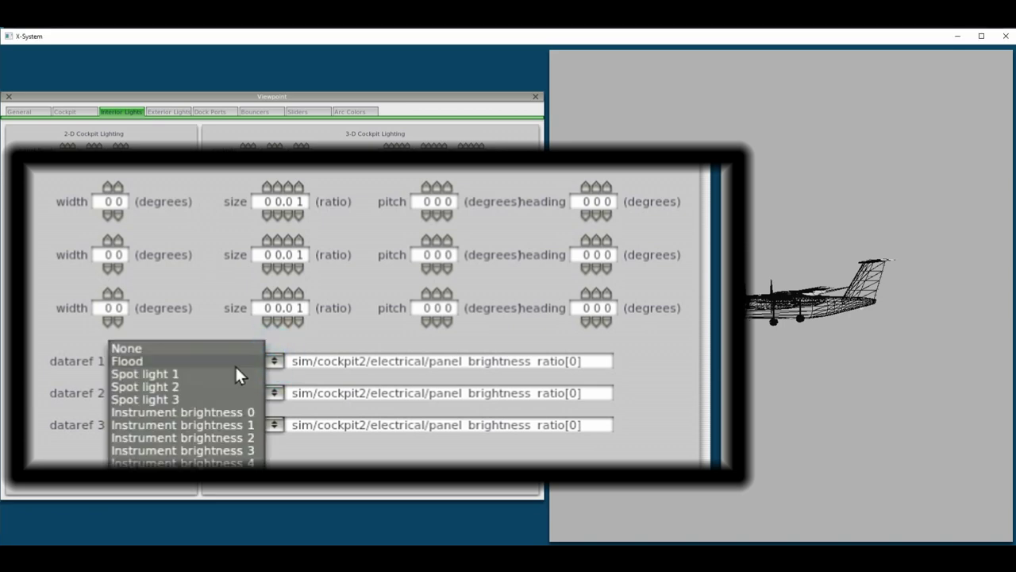
click(135, 360)
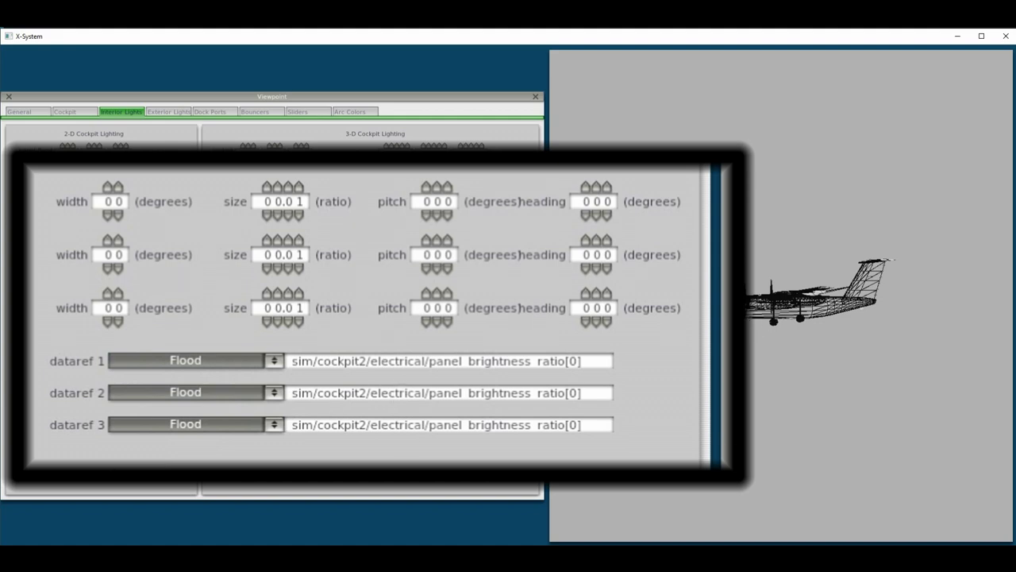
click(274, 364)
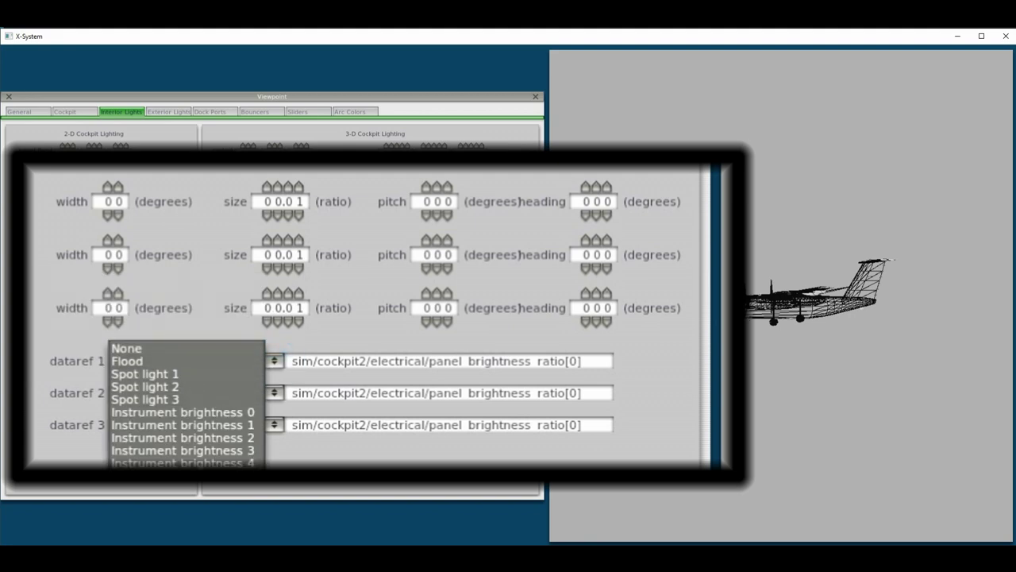
click(207, 361)
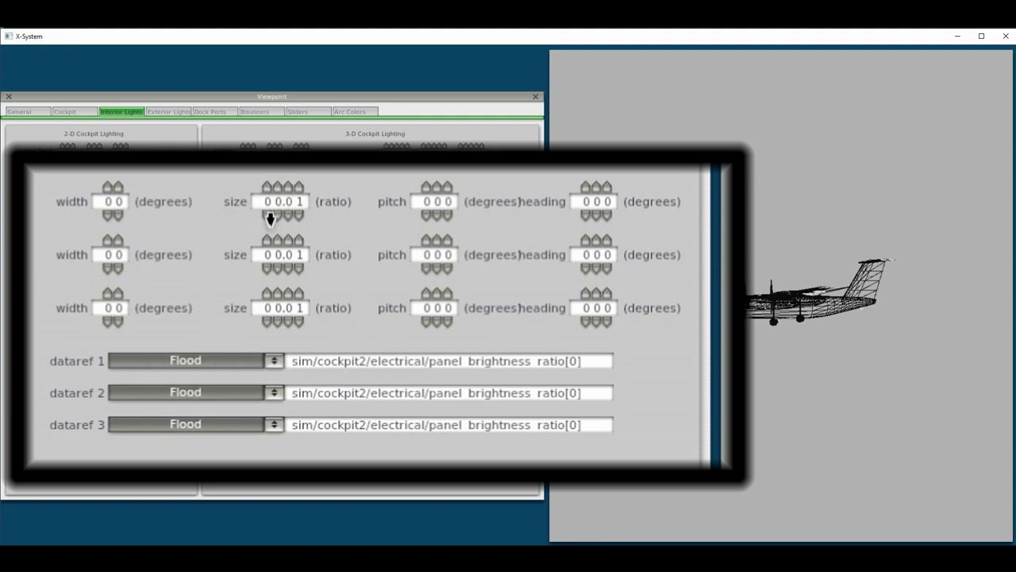
Enlarge cockpit light 1's size to 3 so it forms a sphere
click(266, 189)
click(266, 189)
click(266, 189)
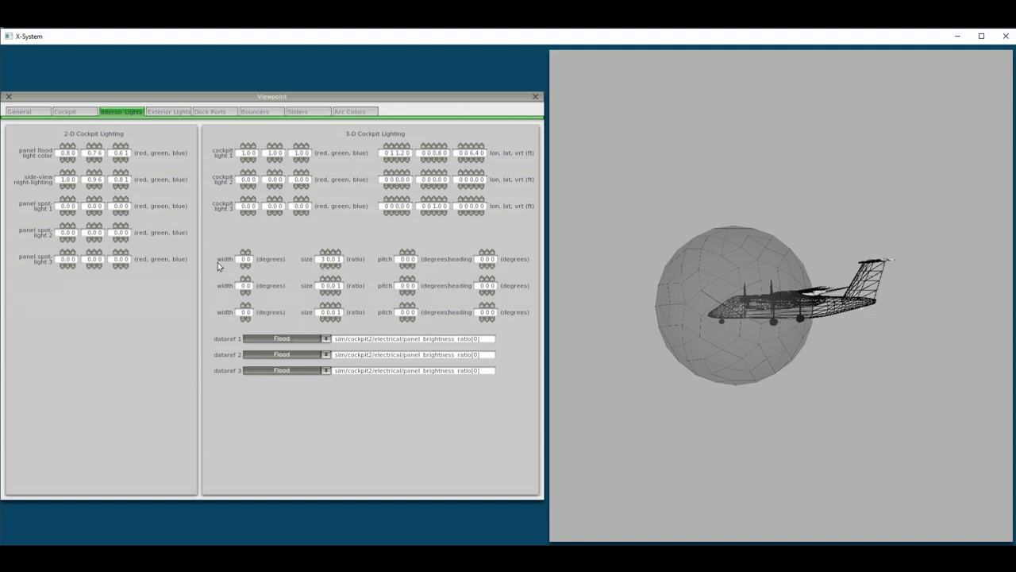
Try widening light 1's beam, reset width to 0, then enlarge its size to 5
click(242, 254)
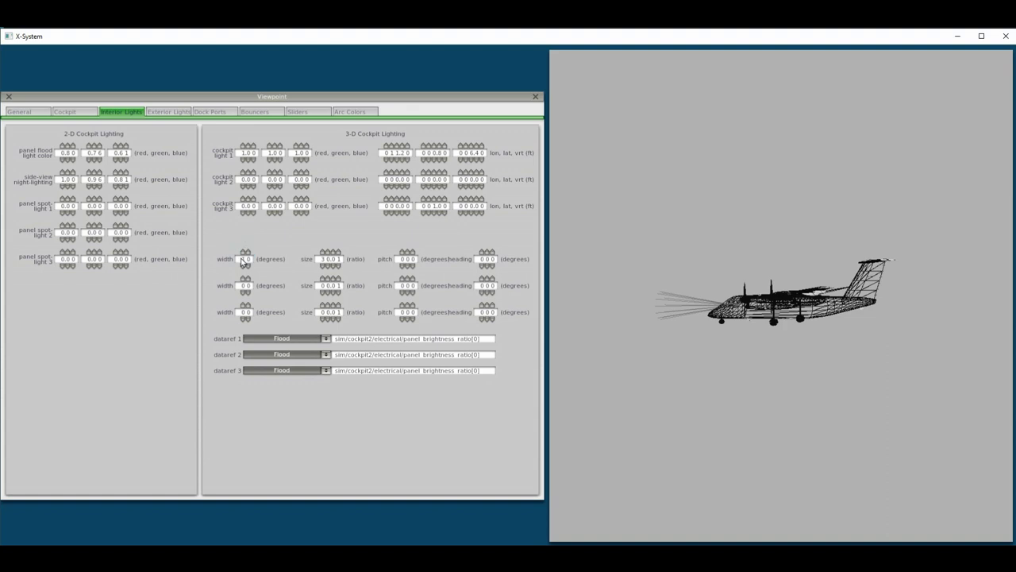
click(242, 253)
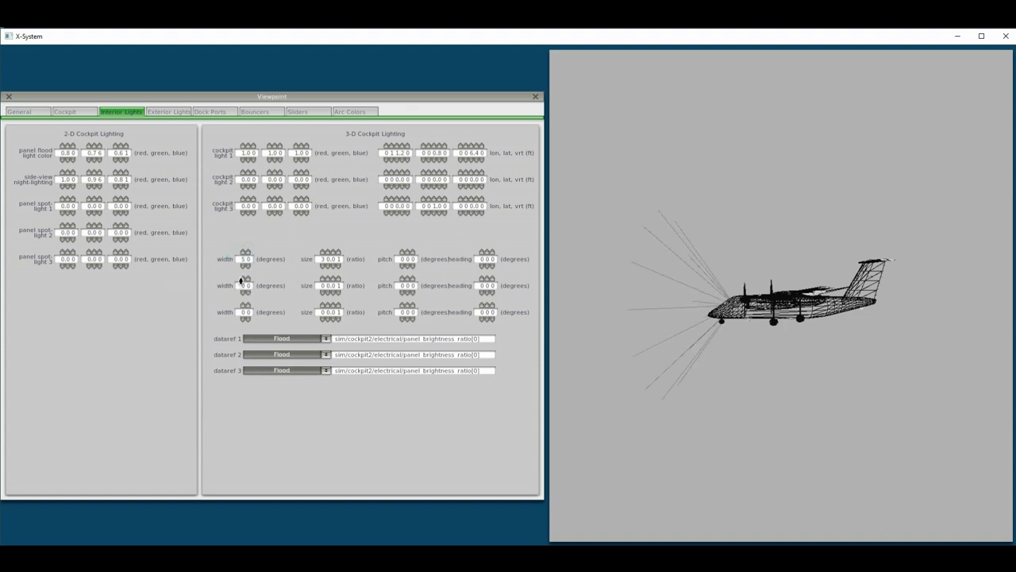
click(244, 264)
click(244, 255)
click(242, 266)
click(242, 266)
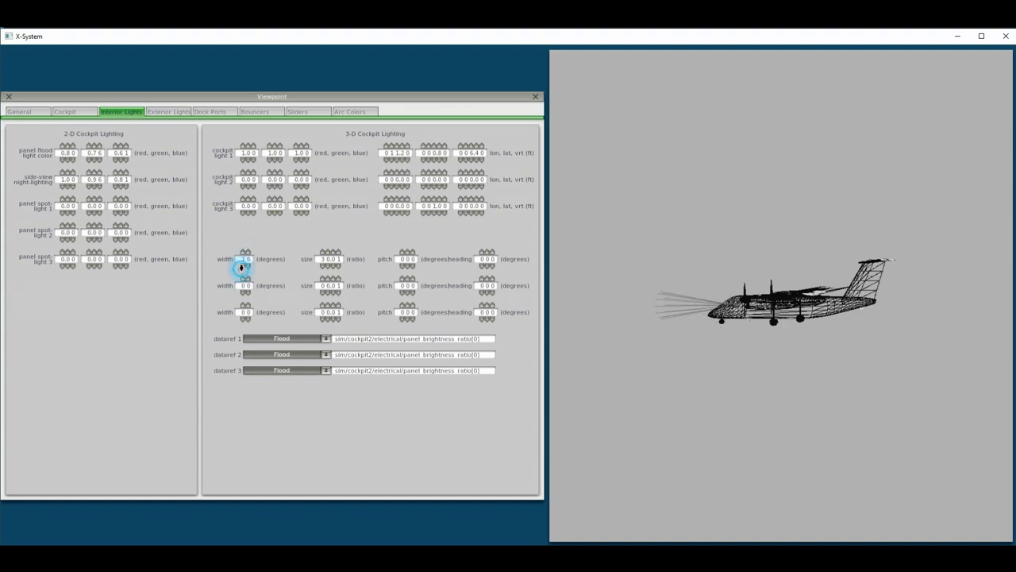
click(242, 266)
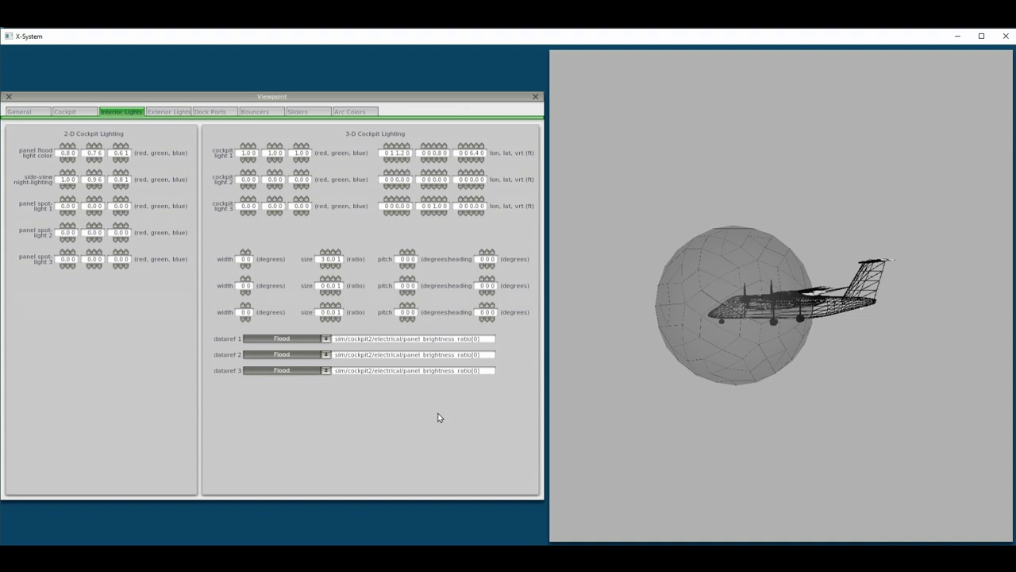
click(324, 252)
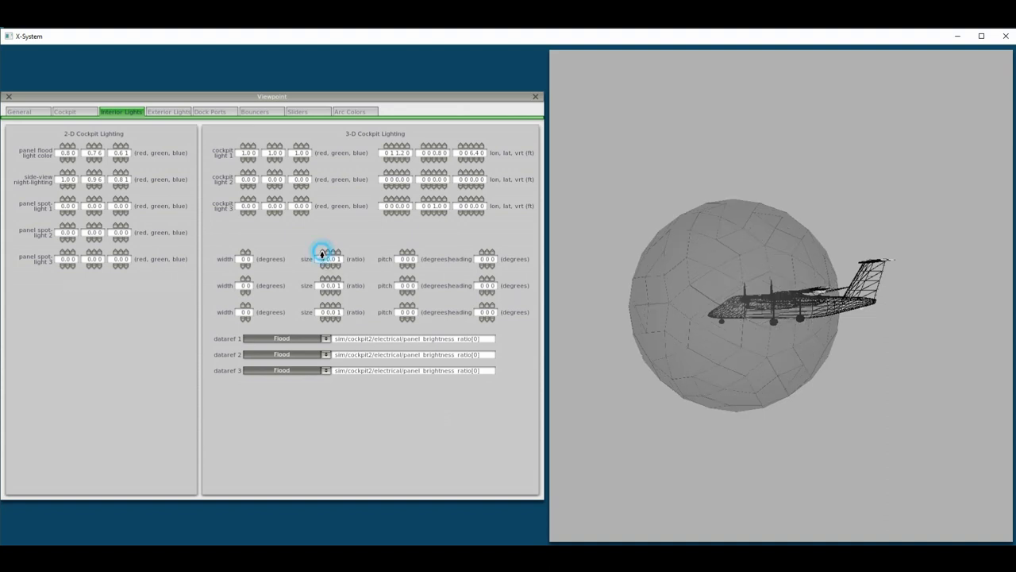
click(324, 253)
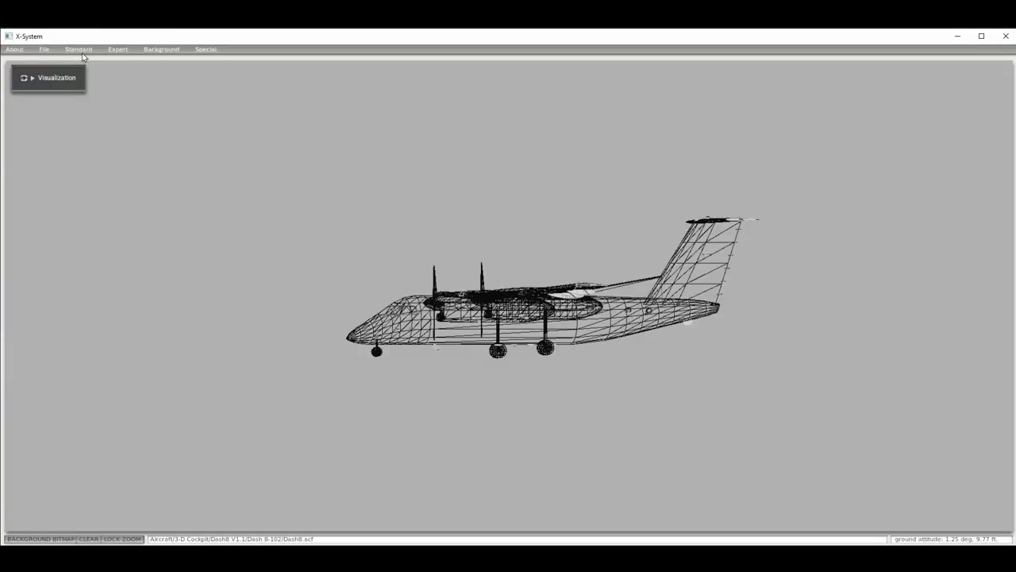
Set the Dash8 cockpit.obj lighting to Inside in Misc Objects, then save the aircraft
click(82, 50)
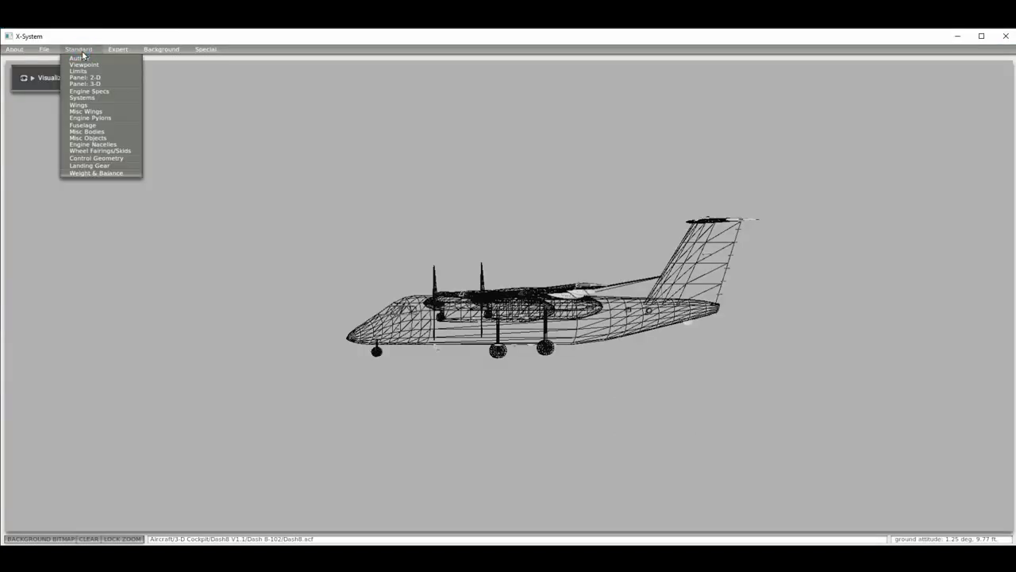
click(94, 138)
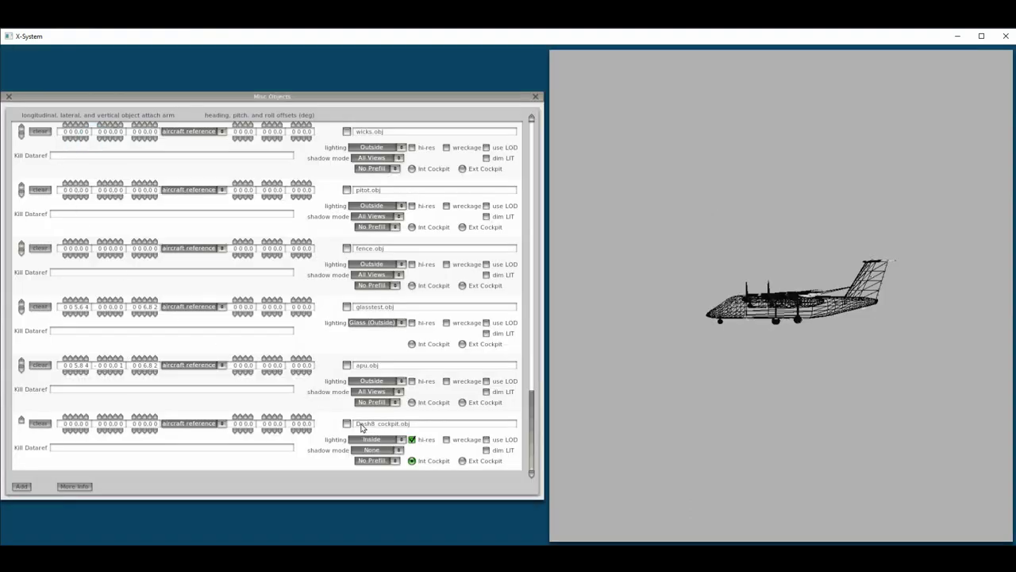
click(401, 439)
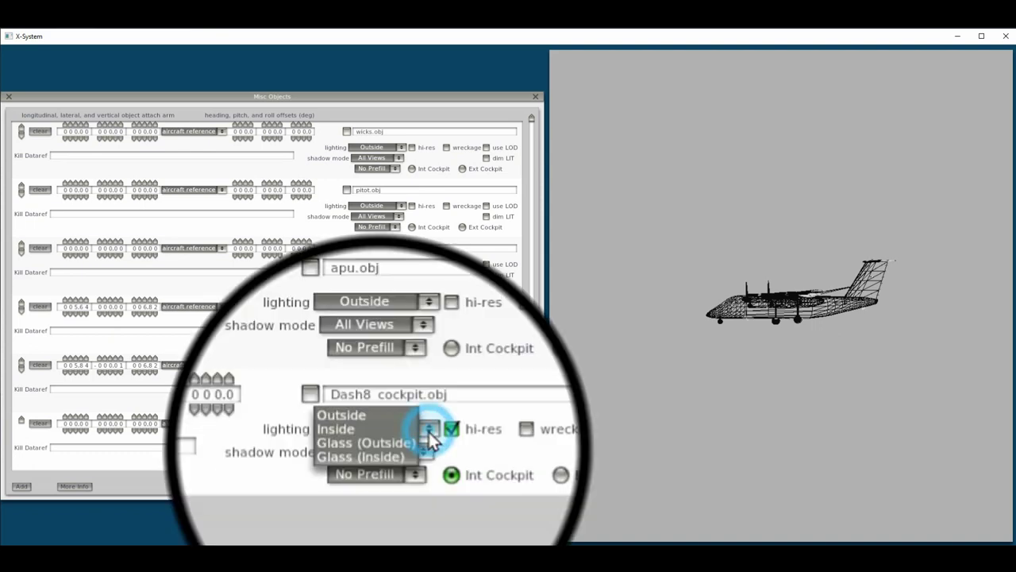
click(371, 431)
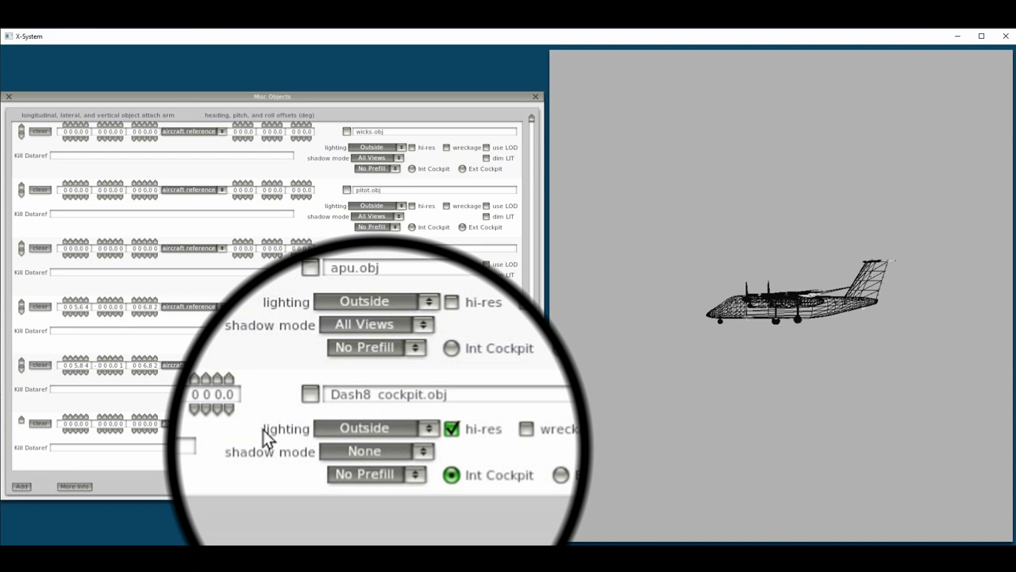
click(426, 426)
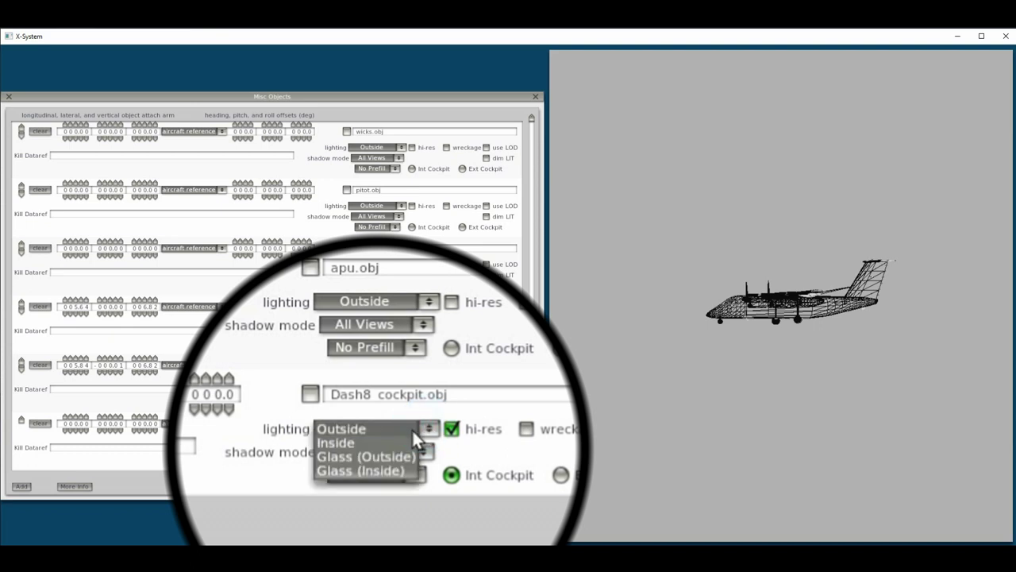
click(333, 440)
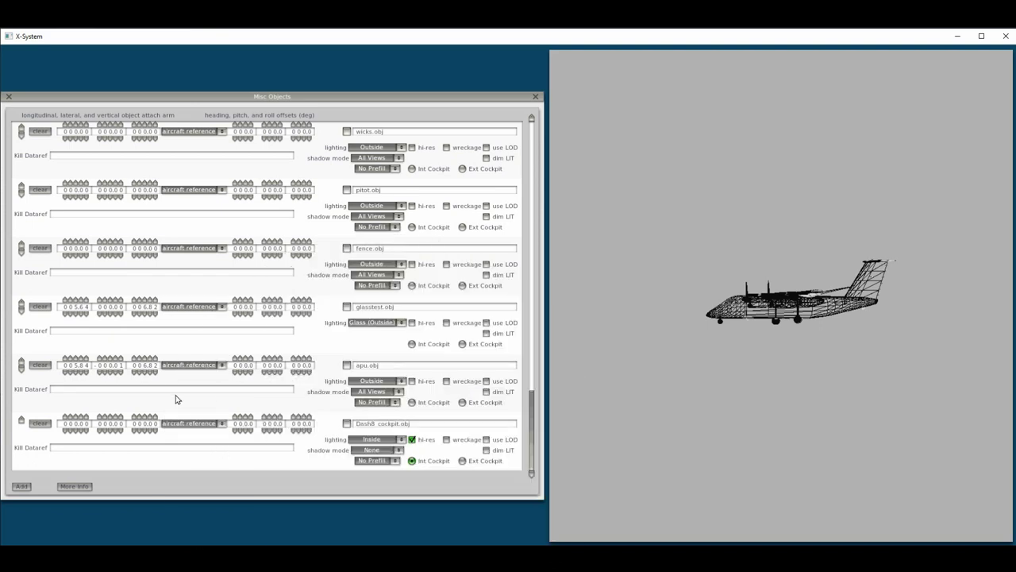
click(9, 97)
click(44, 51)
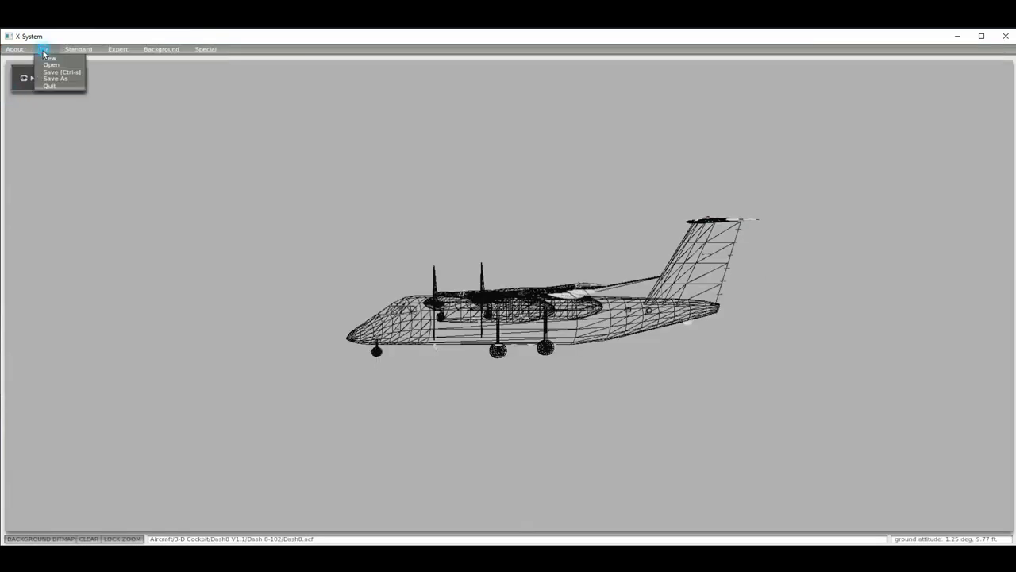
click(45, 73)
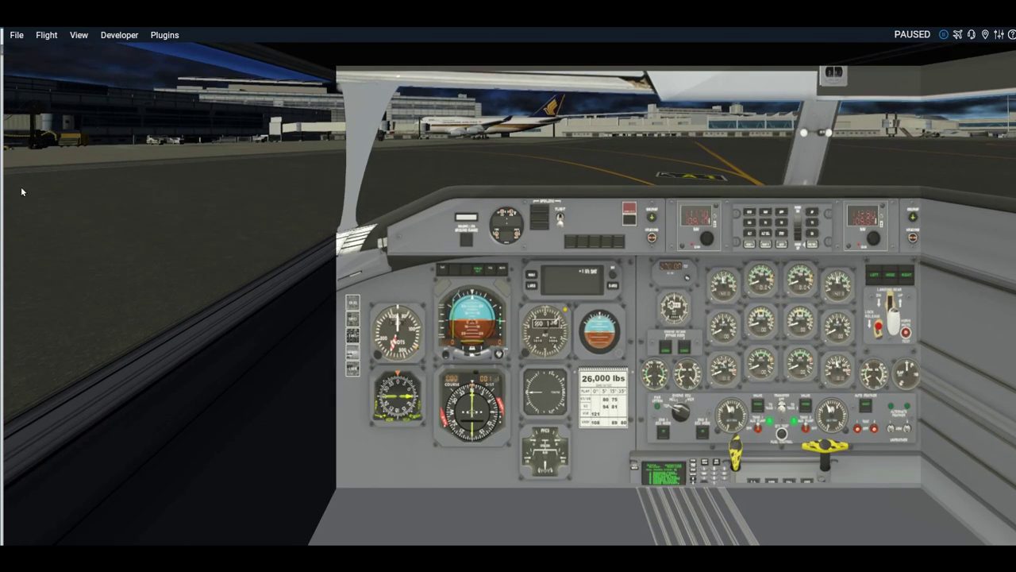
Zoom the Dash 8's 3D cockpit view in toward the instrument panel
scroll(20, 186, up, 2)
Move the KSFO flight's time of day to 22:07 night, apply it, then bring up Graphics settings
click(46, 37)
click(53, 43)
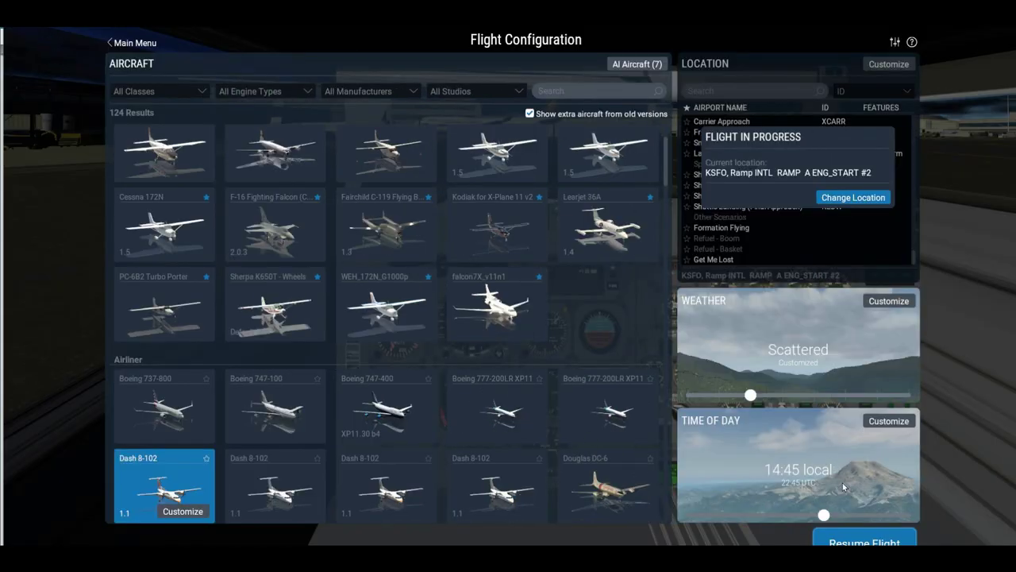
drag(823, 514, 893, 515)
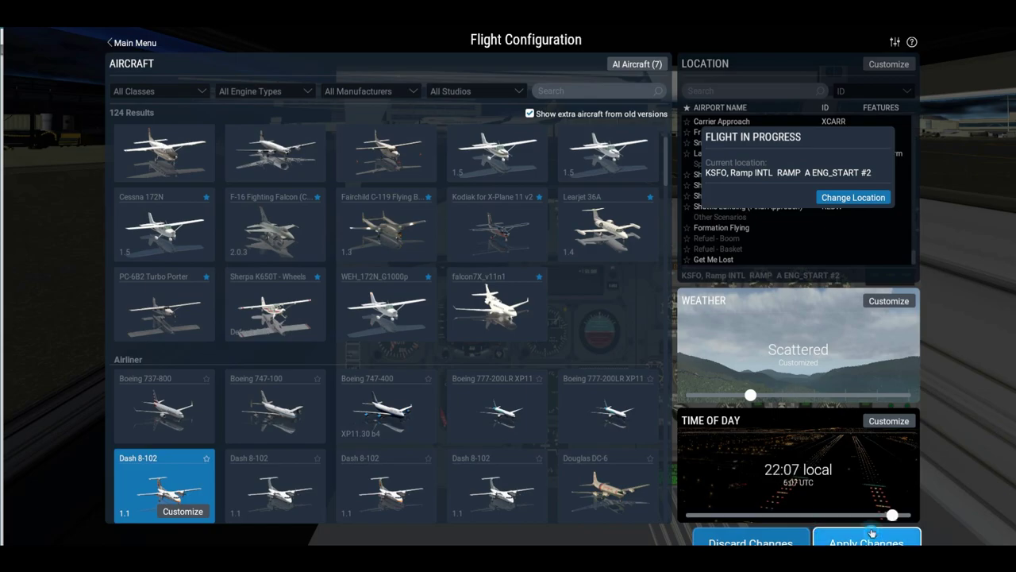
click(872, 534)
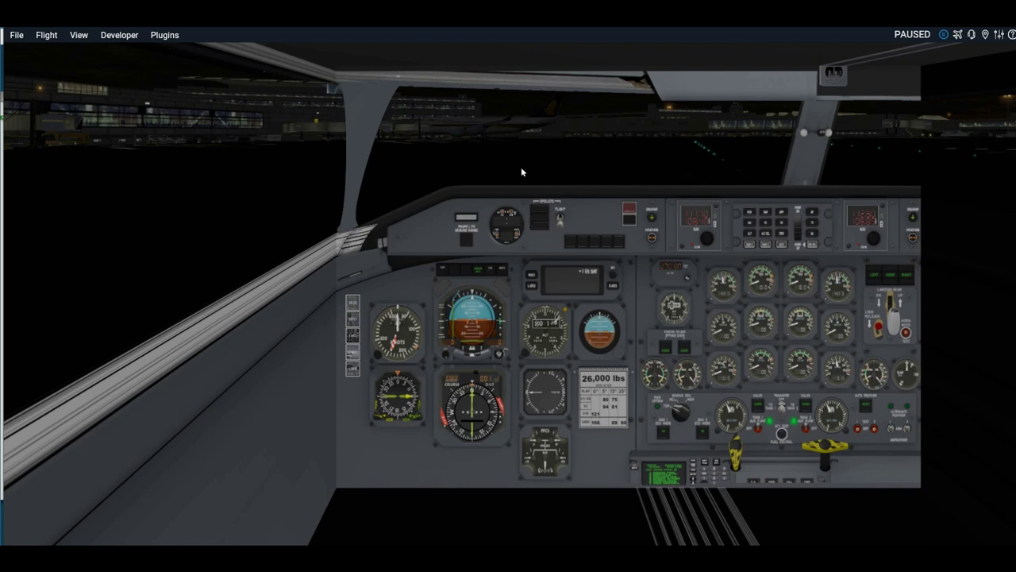
click(999, 36)
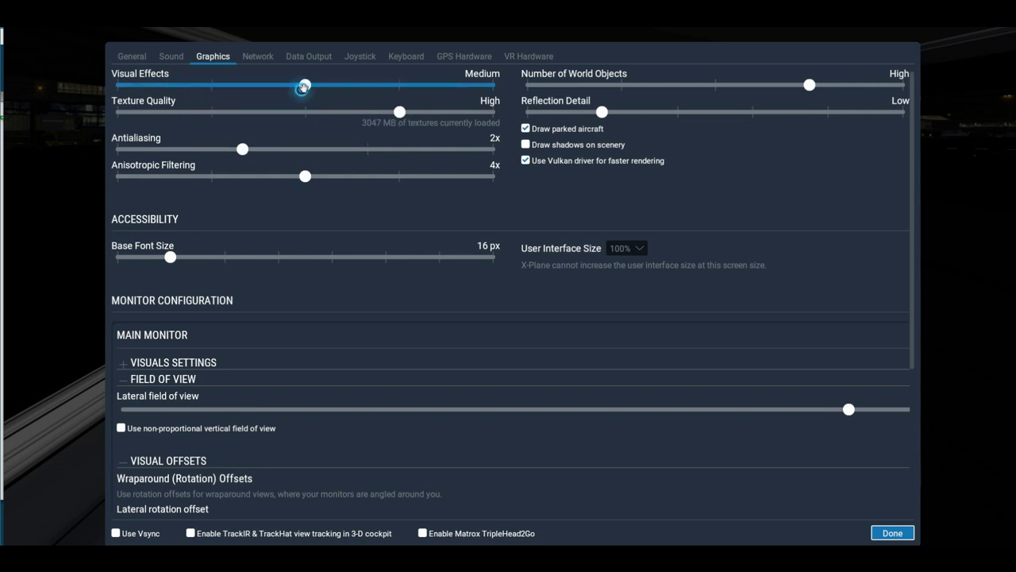
Raise Visual Effects to High (HDR) and close the settings
mouse_move(304, 85)
mouse_down()
mouse_move(348, 86)
mouse_move(305, 83)
mouse_up()
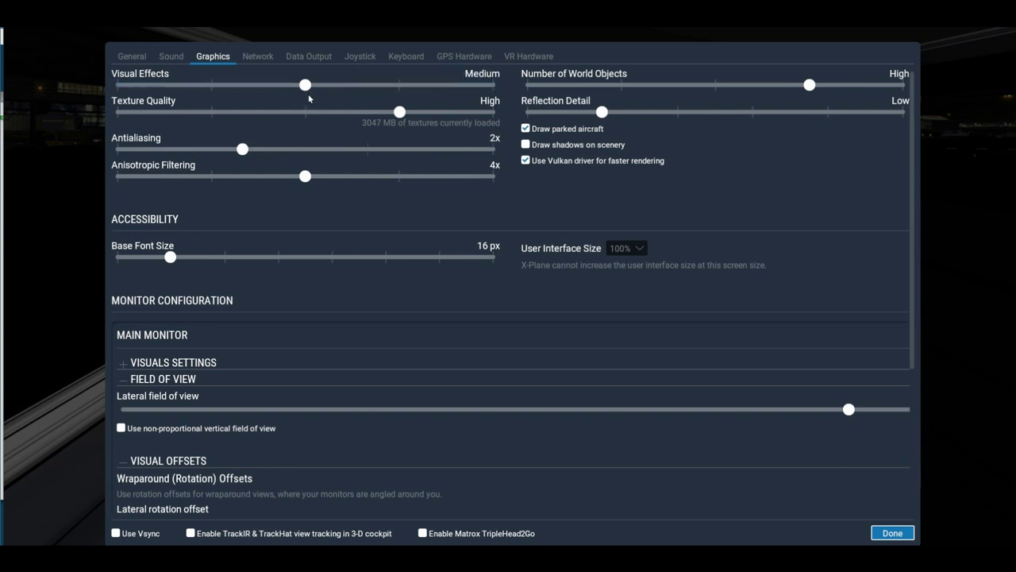
click(893, 533)
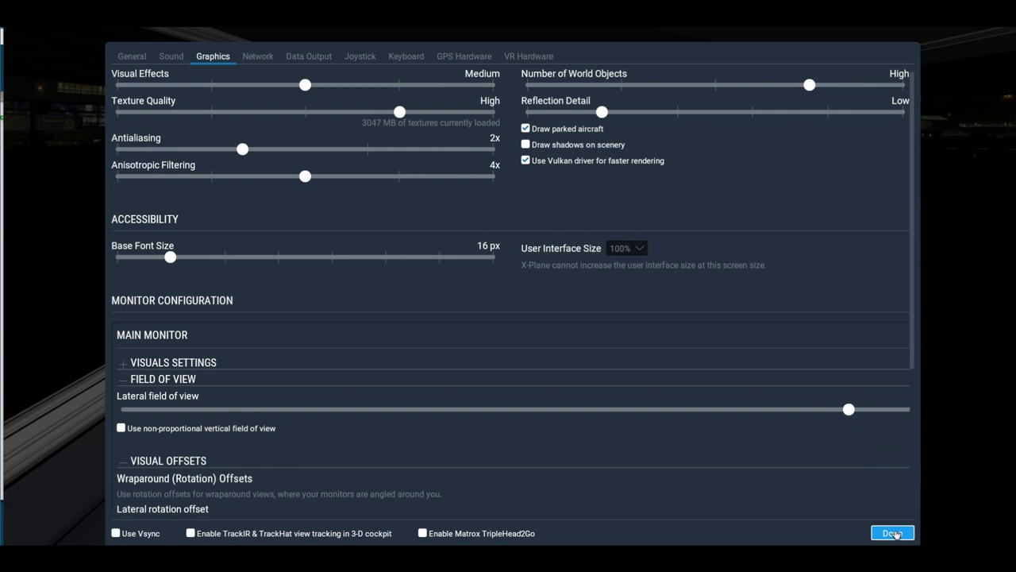
click(892, 532)
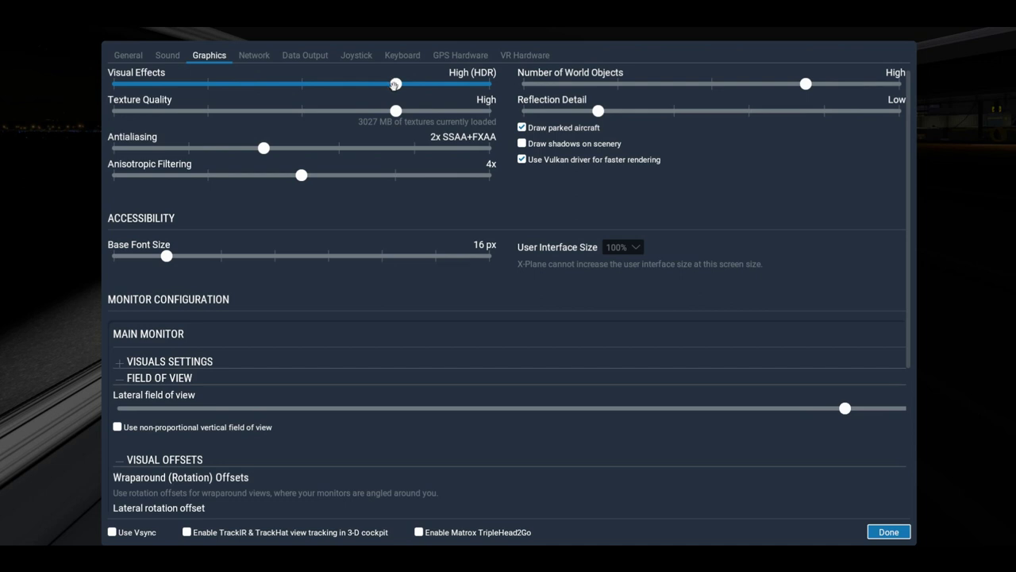
Try Visual Effects at Maximum (HDR+SSAO), then revert to High (HDR) and close settings
drag(394, 84, 488, 83)
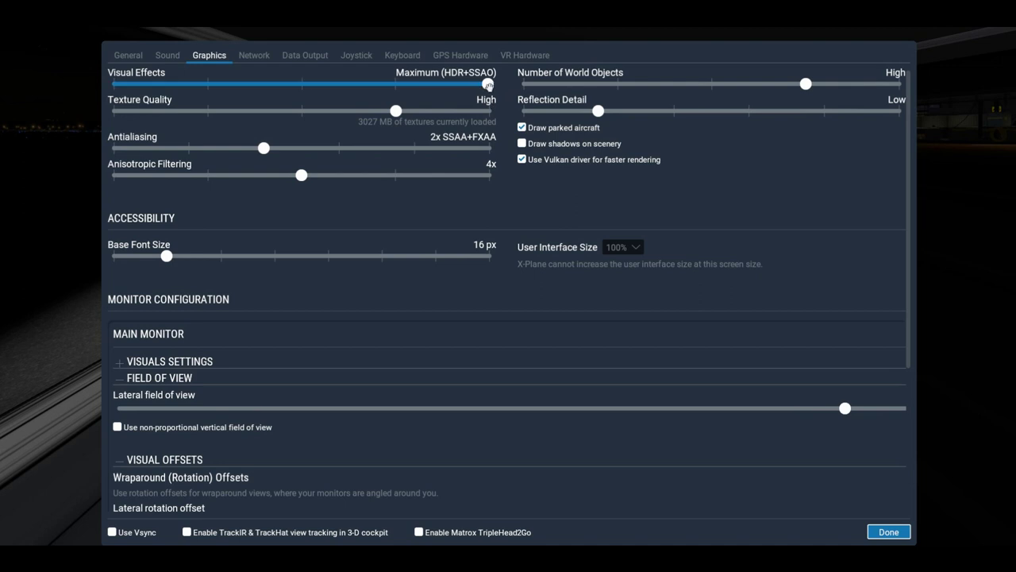
drag(488, 86, 395, 96)
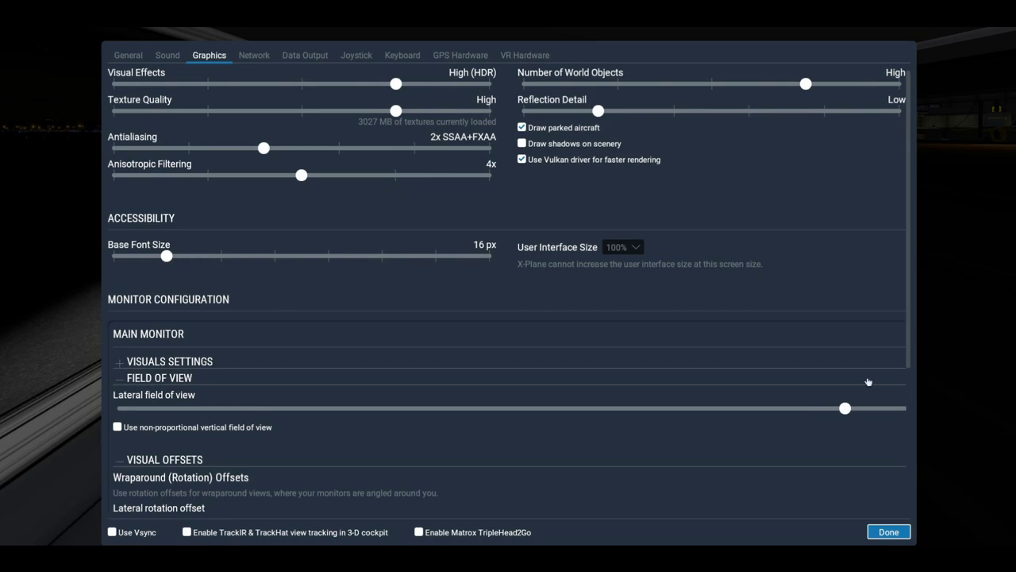
click(890, 532)
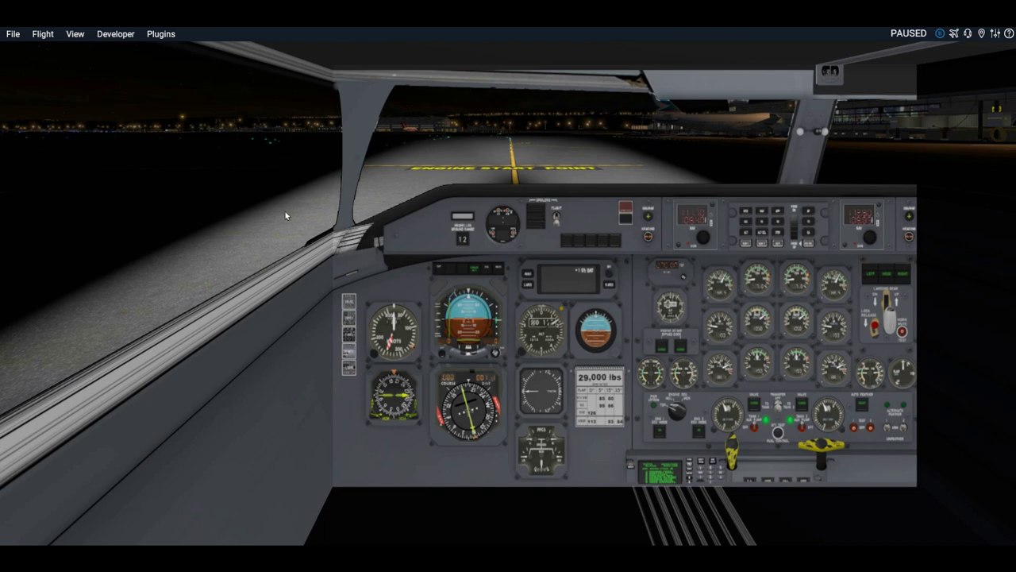
In Flight Configuration, pick Cessna 172N then Dash 8-102 again, and discard the changes
click(43, 35)
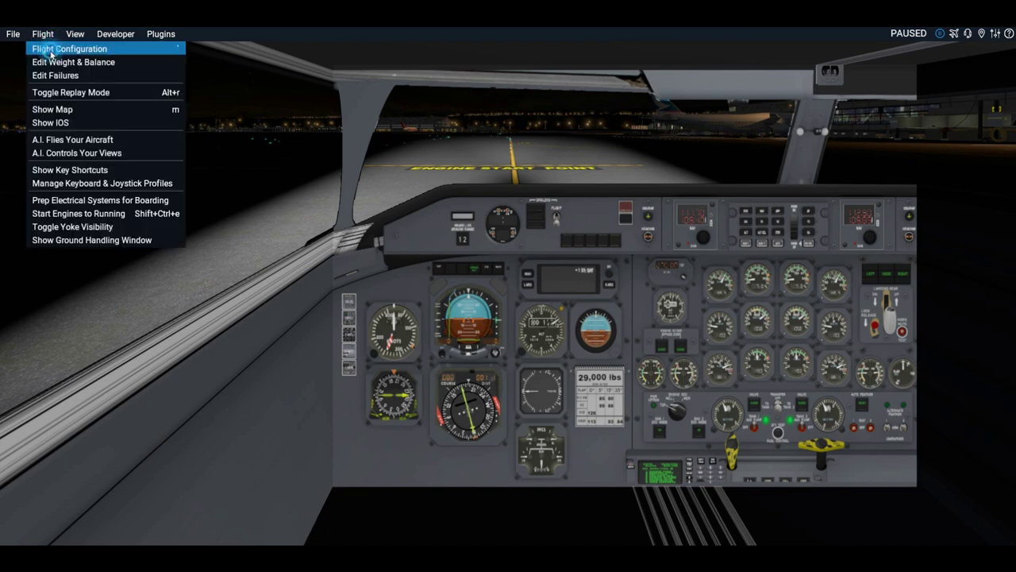
click(51, 44)
click(173, 226)
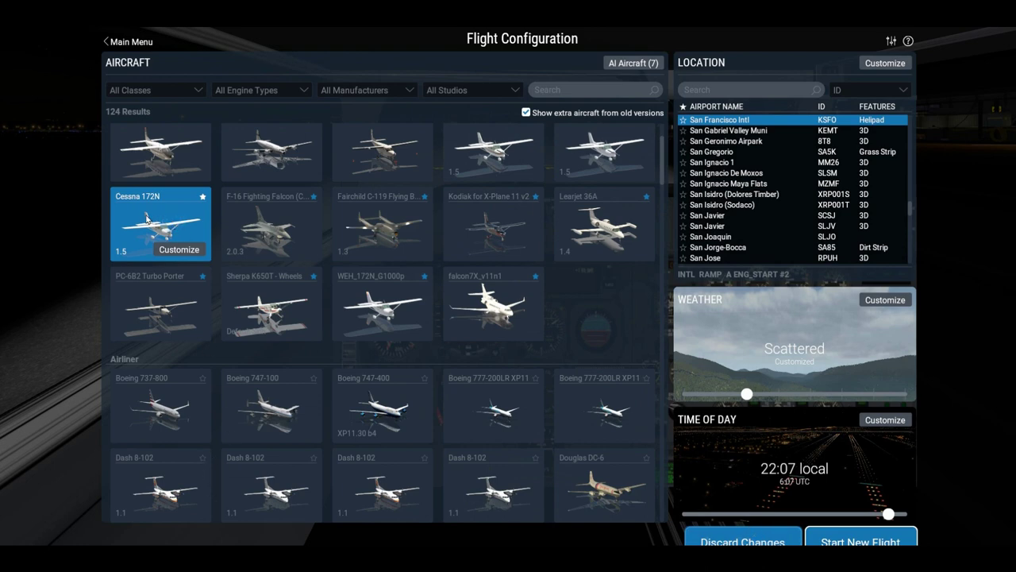
click(172, 492)
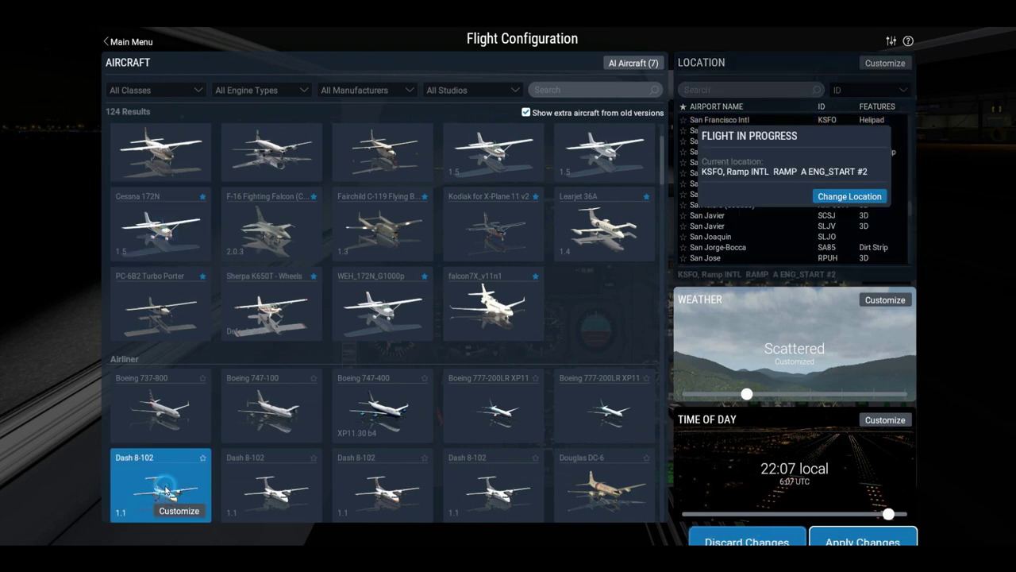
click(742, 542)
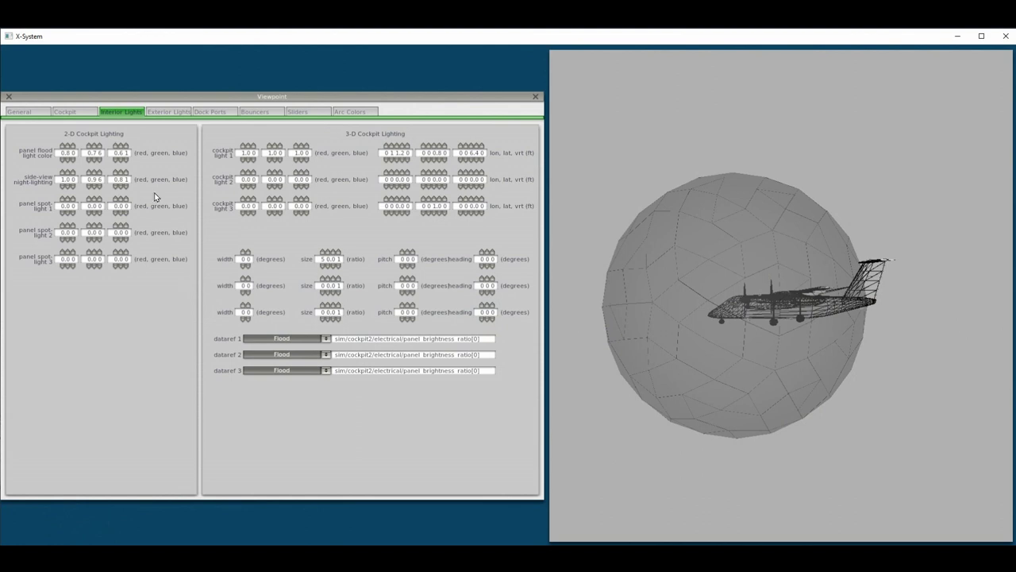
Close the Viewpoint window and open Standard > Misc Objects for the Dash 8
click(10, 96)
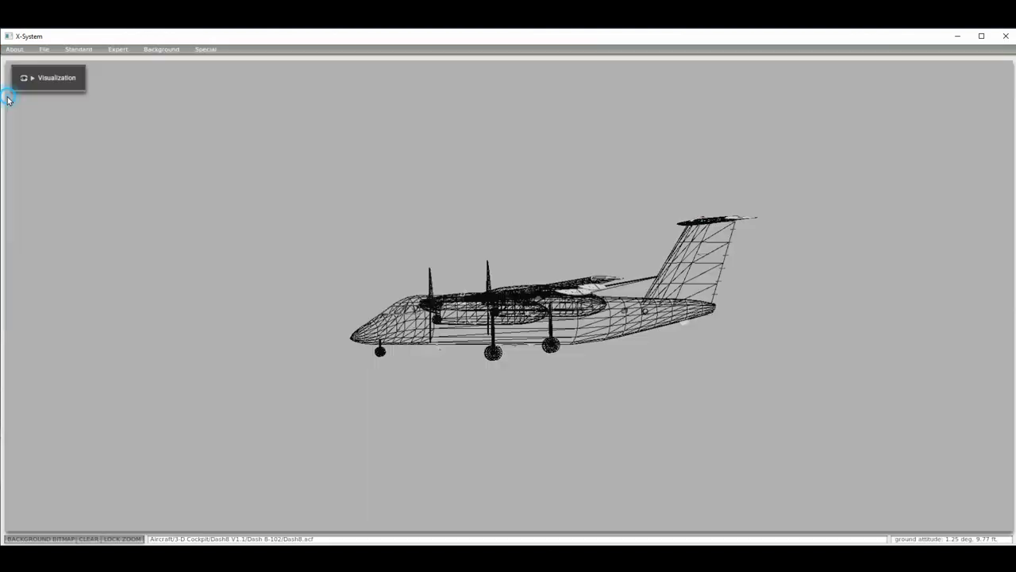
click(79, 50)
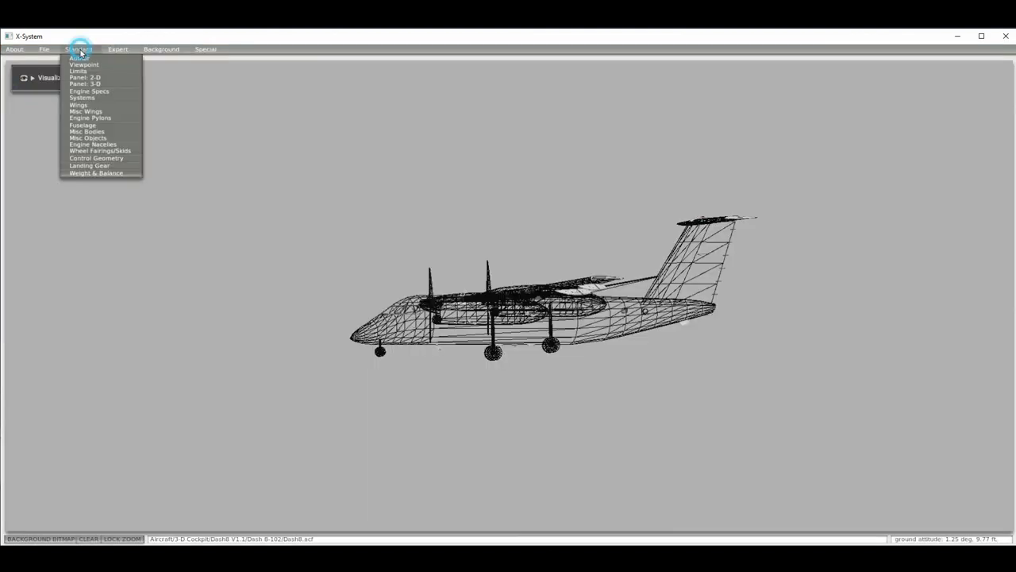
click(104, 138)
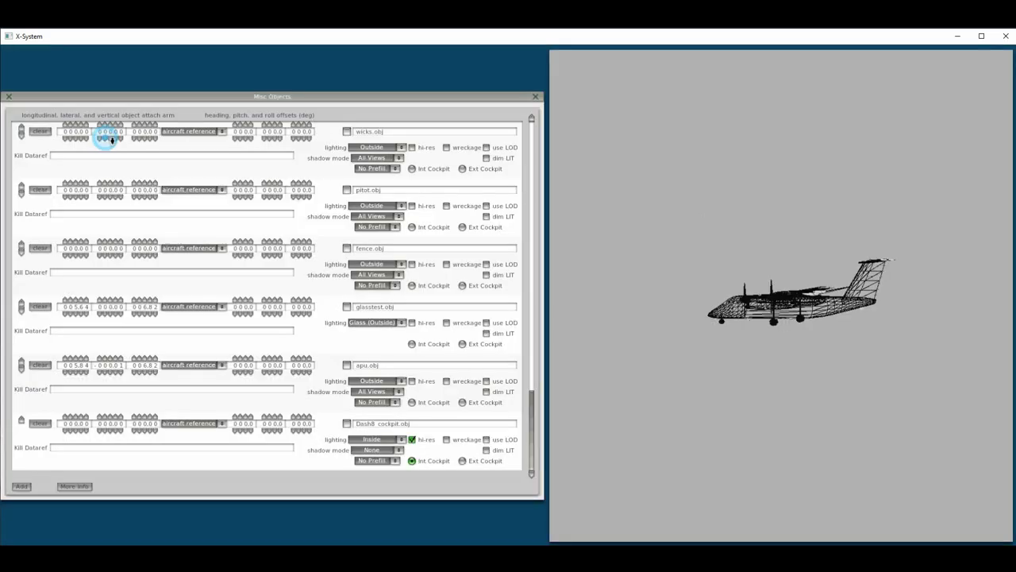